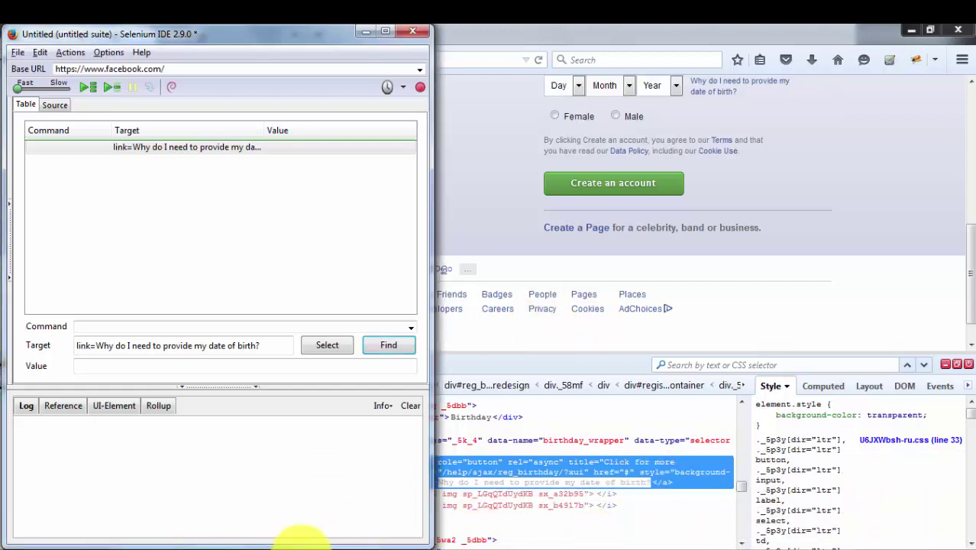
Keep the Target on link=Why do I need to provide my date of birth? after Find highlights it.
mouse_move(309, 534)
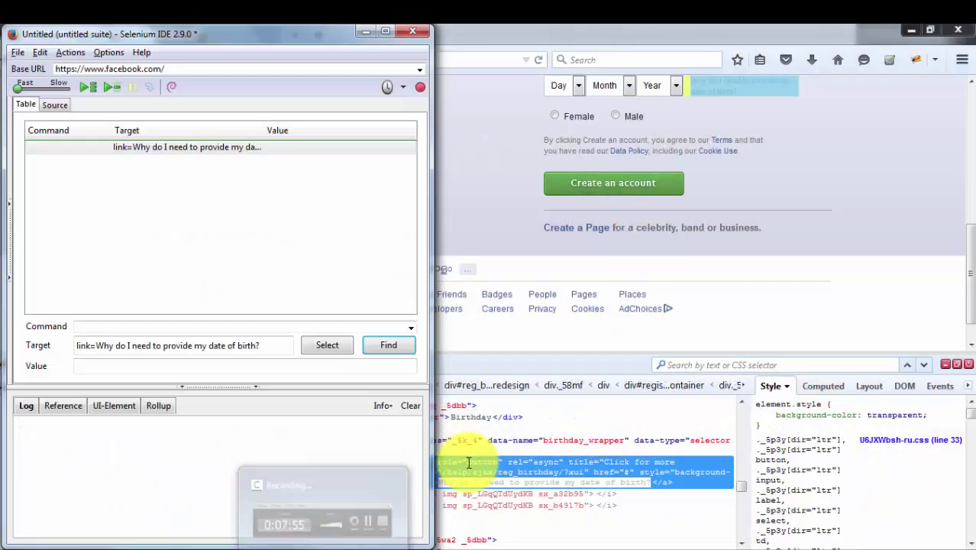
Bring up the PowerPoint slide show and advance past Basic Element locators to the CSS Element locator slide.
mouse_move(245, 544)
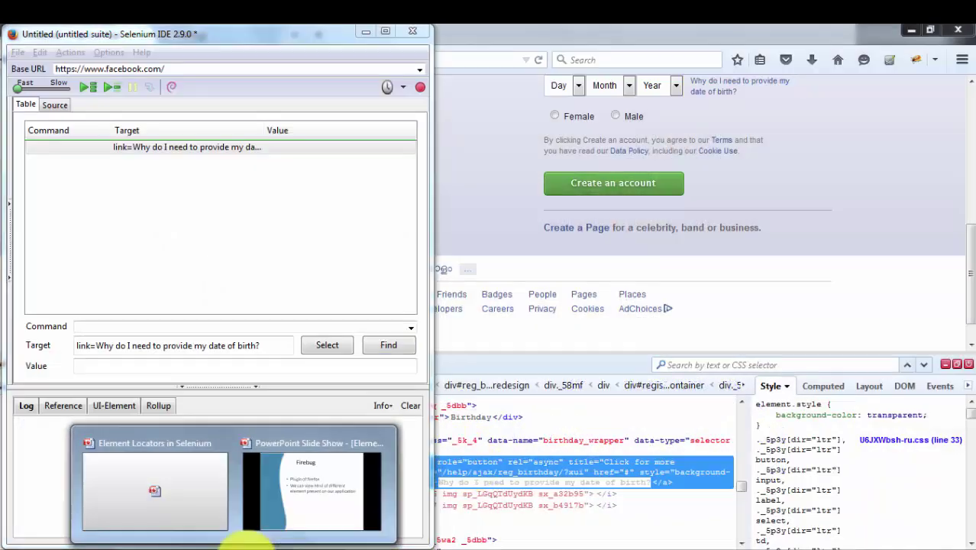
click(302, 497)
click(303, 498)
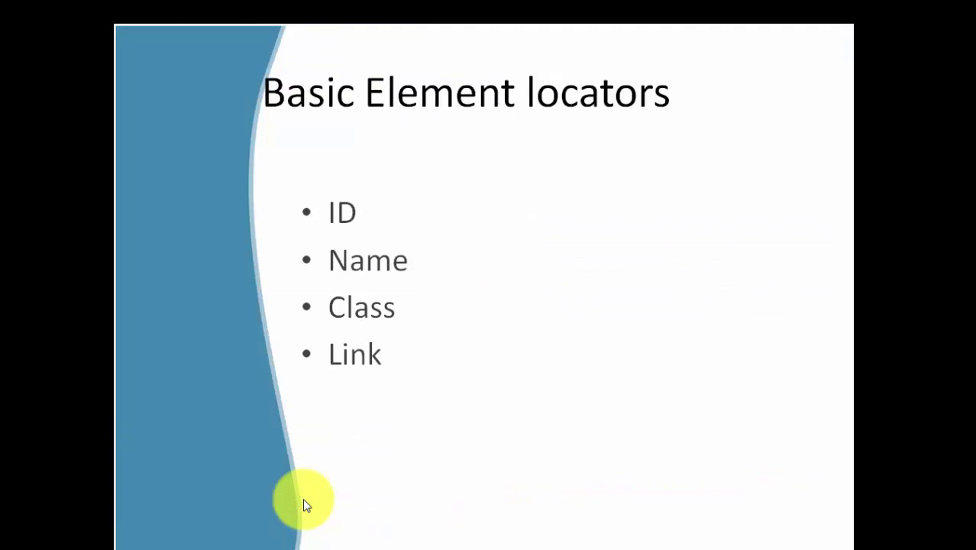
click(303, 502)
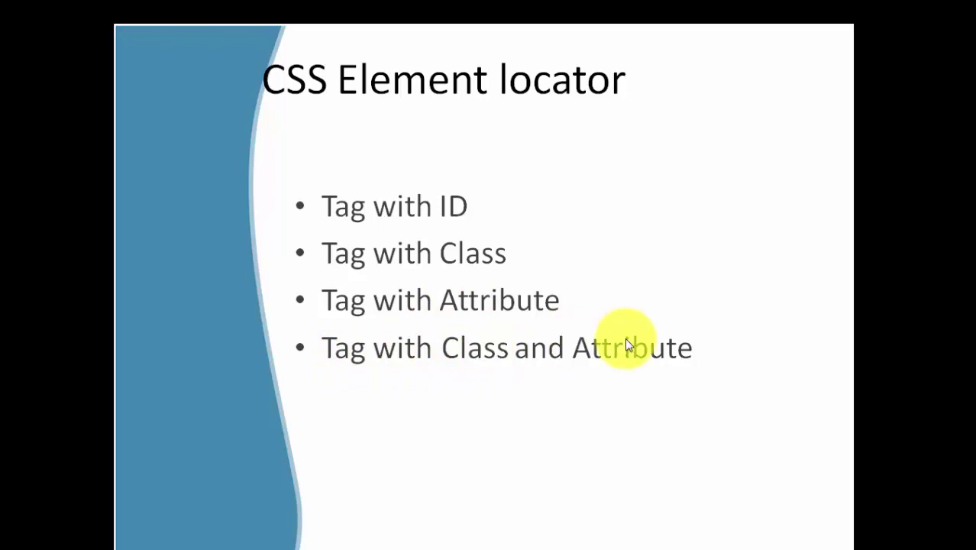
key(alt+Tab)
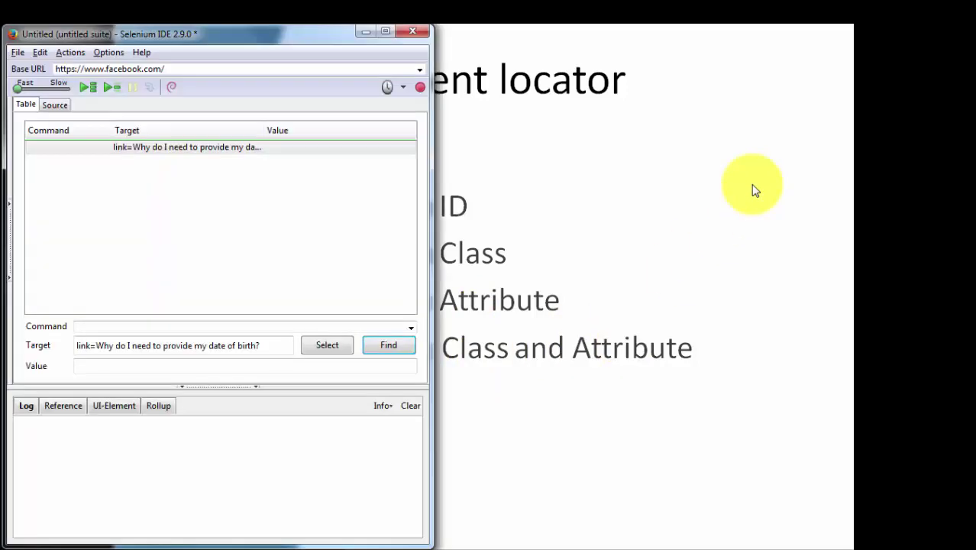
Enlarge the Firebug panel and inspect the Email or Phone field, disabling its background-color style.
key(alt+Tab)
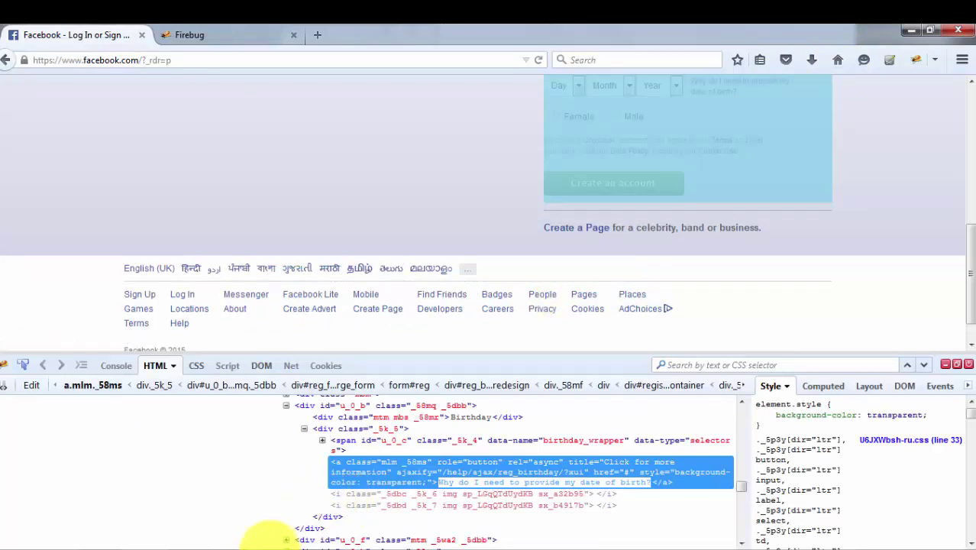
click(357, 512)
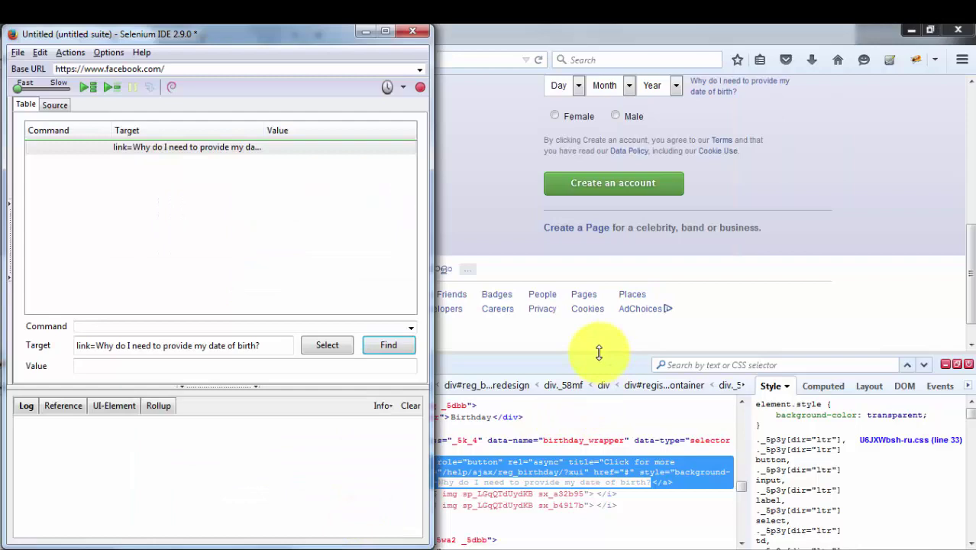
drag(598, 354, 588, 300)
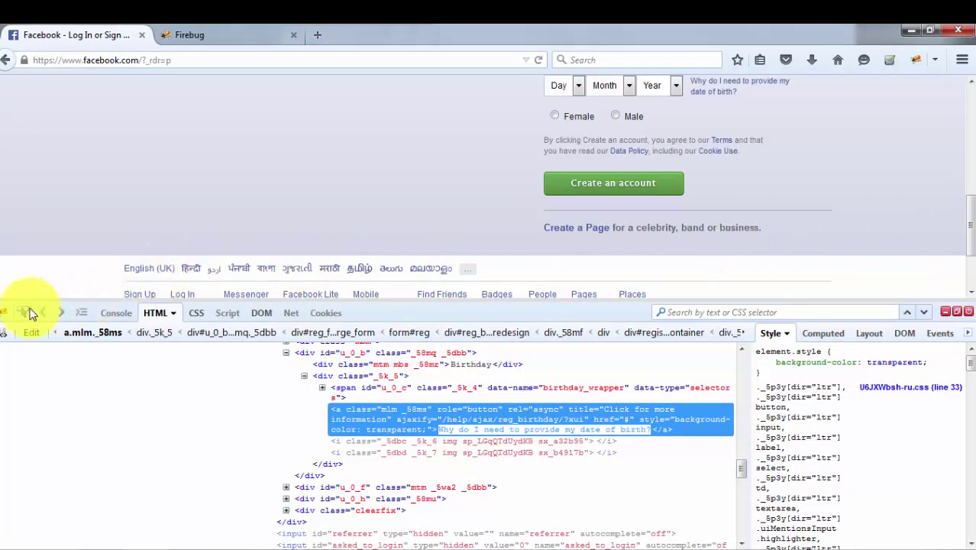
drag(968, 229, 966, 85)
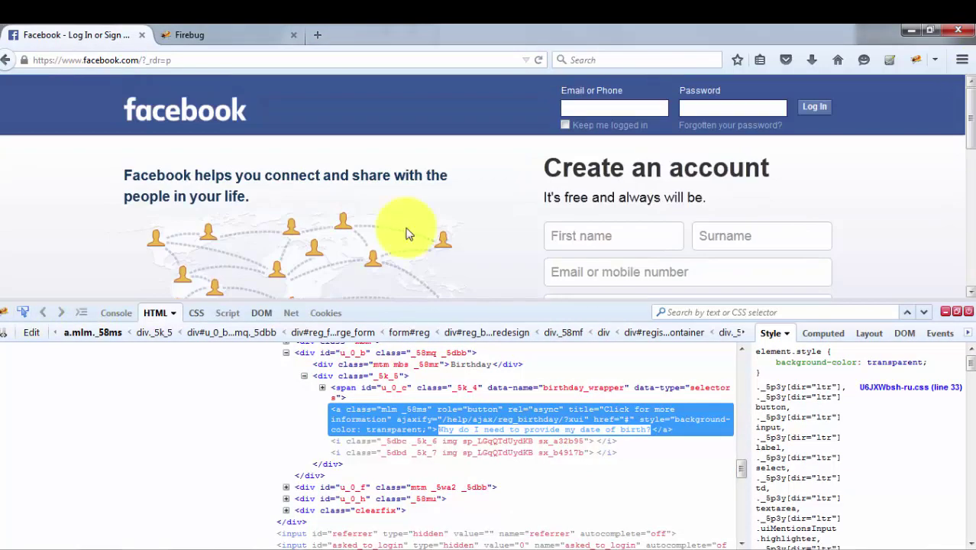
click(22, 312)
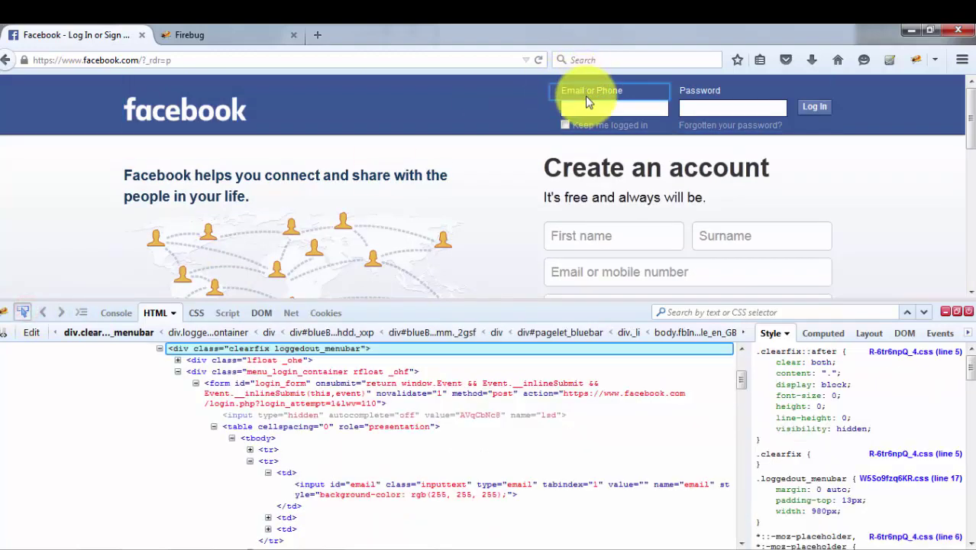
click(586, 106)
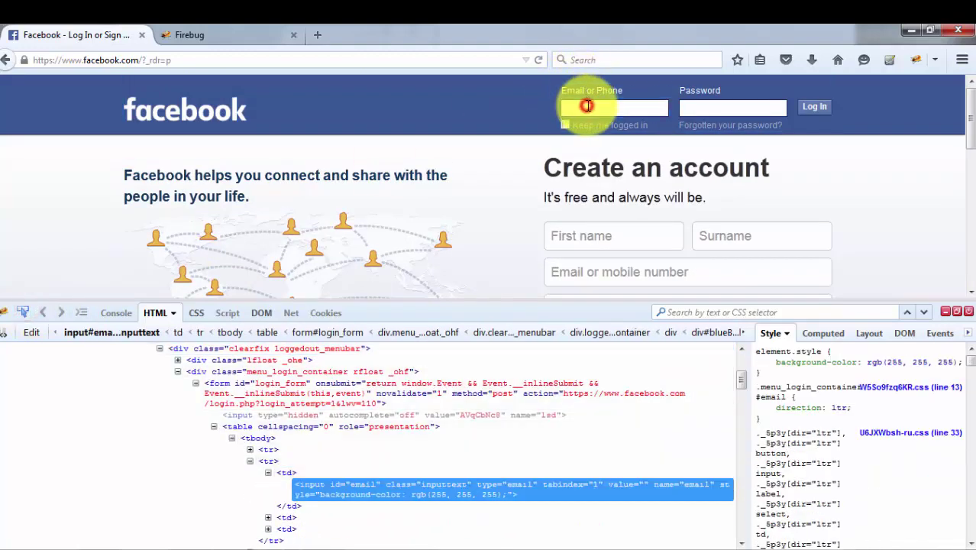
click(761, 364)
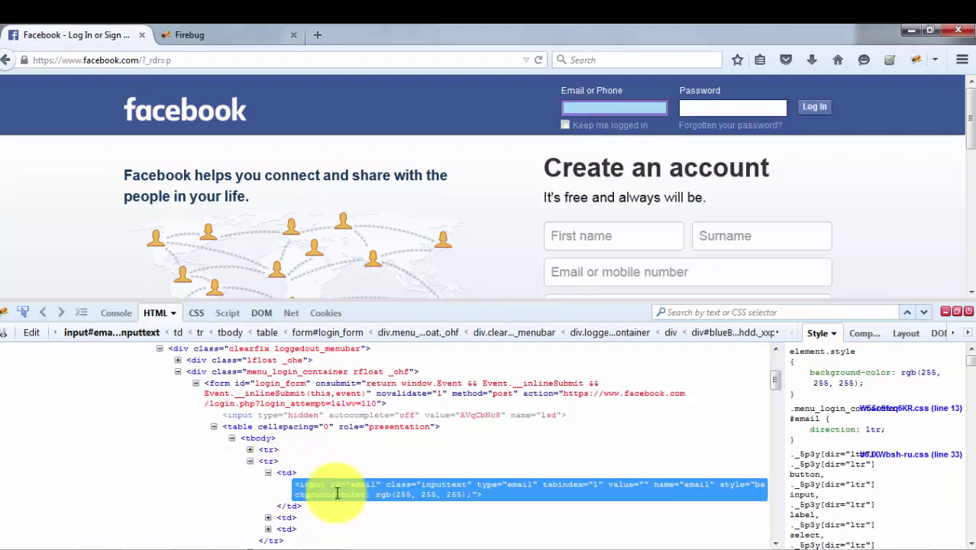
Inspect the Facebook logo, then re-inspect the email field and open its id value email.
click(24, 314)
click(185, 109)
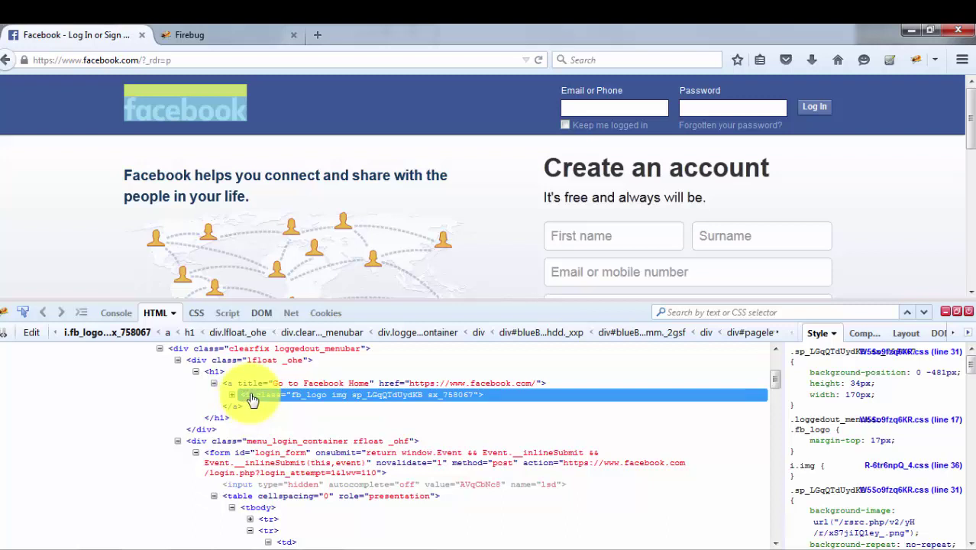
click(22, 312)
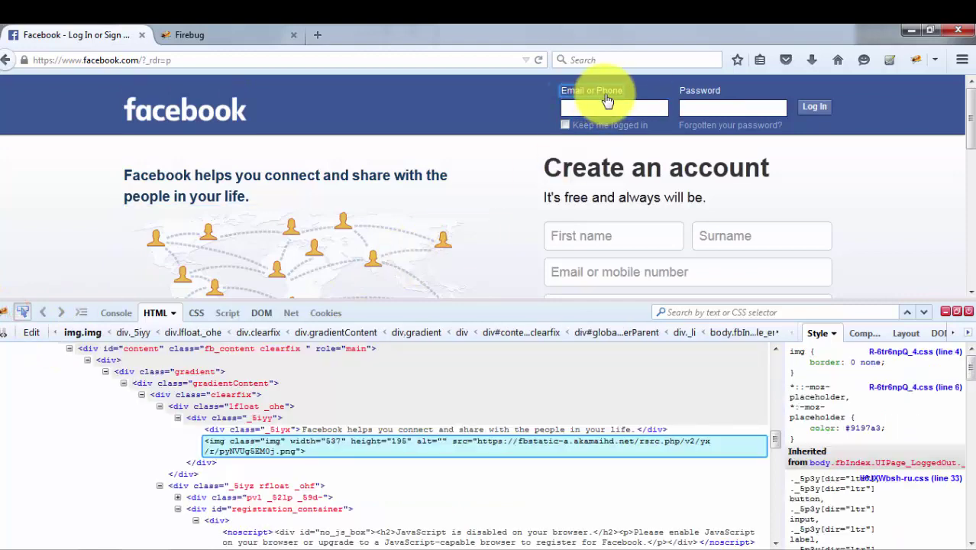
click(599, 104)
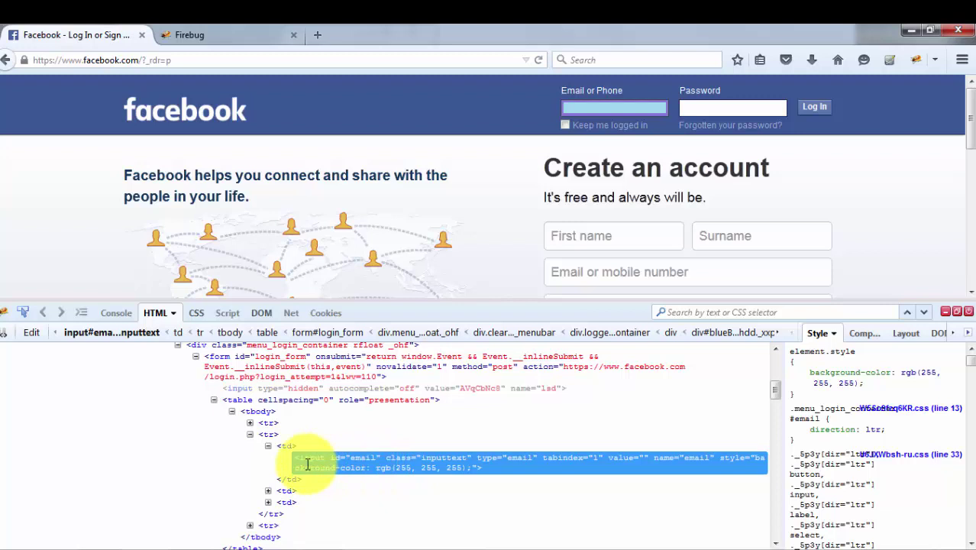
click(333, 460)
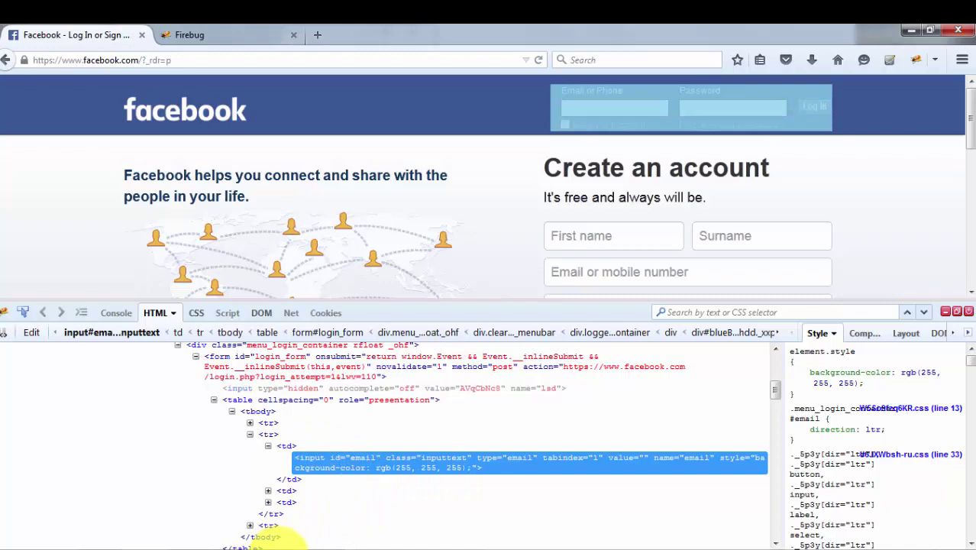
click(371, 510)
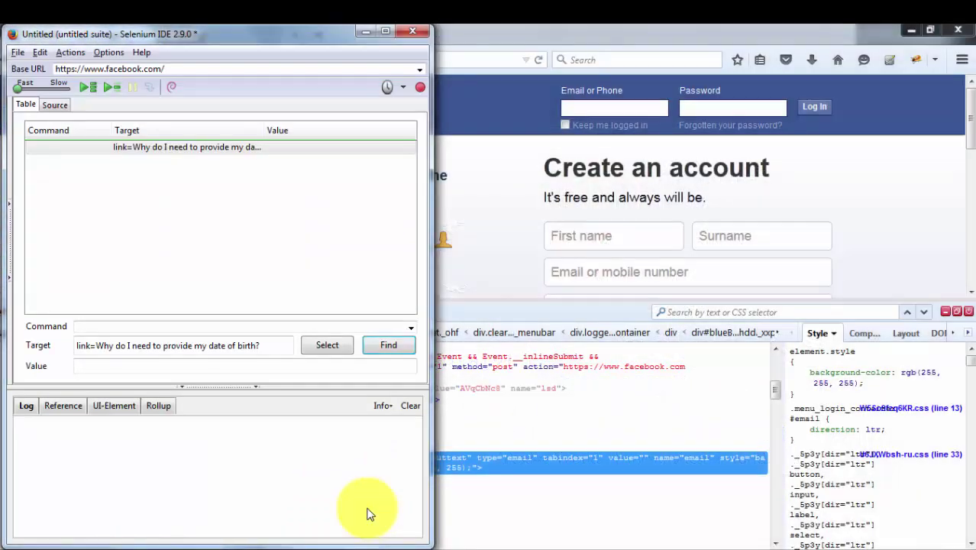
Replace the Target with css=input#email, pasting the email id copied from Firebug.
click(200, 344)
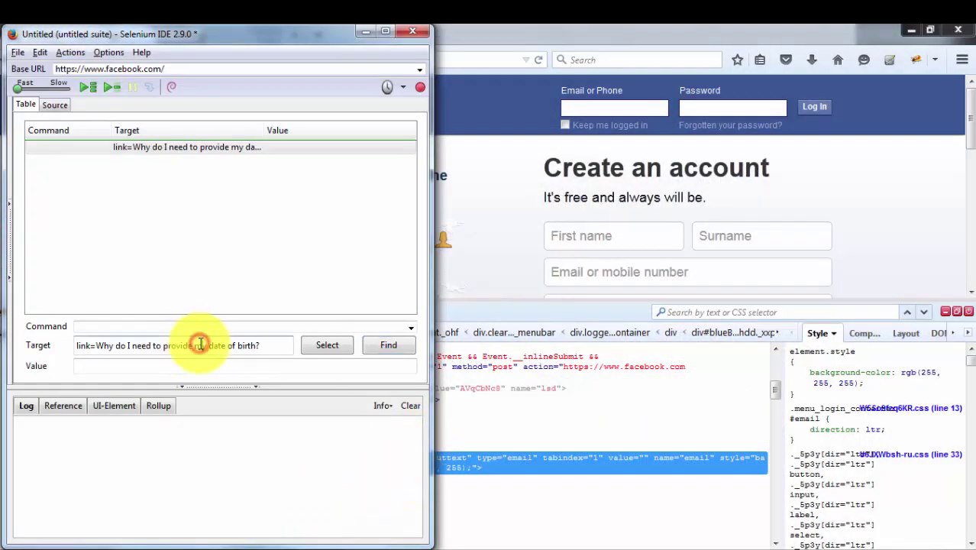
key(ctrl+a)
text(css)
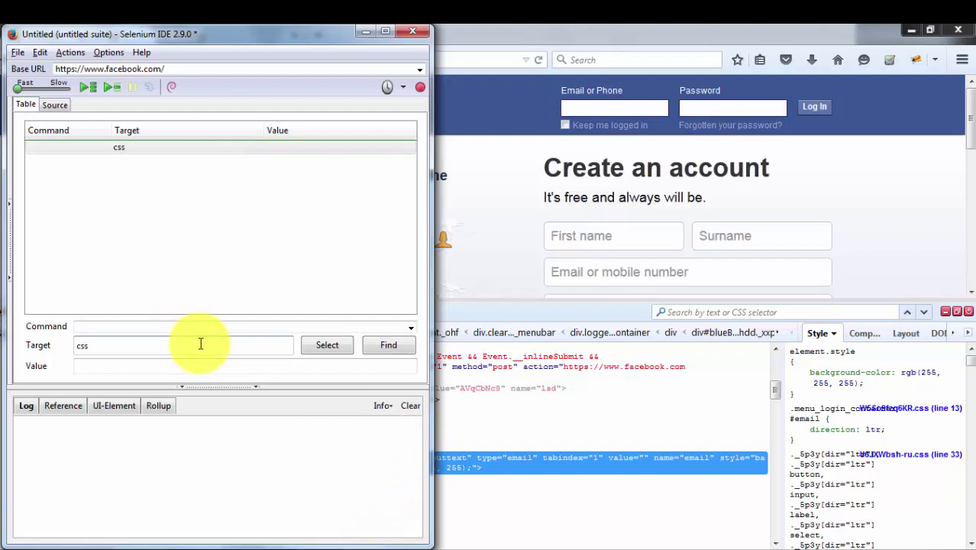
text(=)
key(alt+Tab)
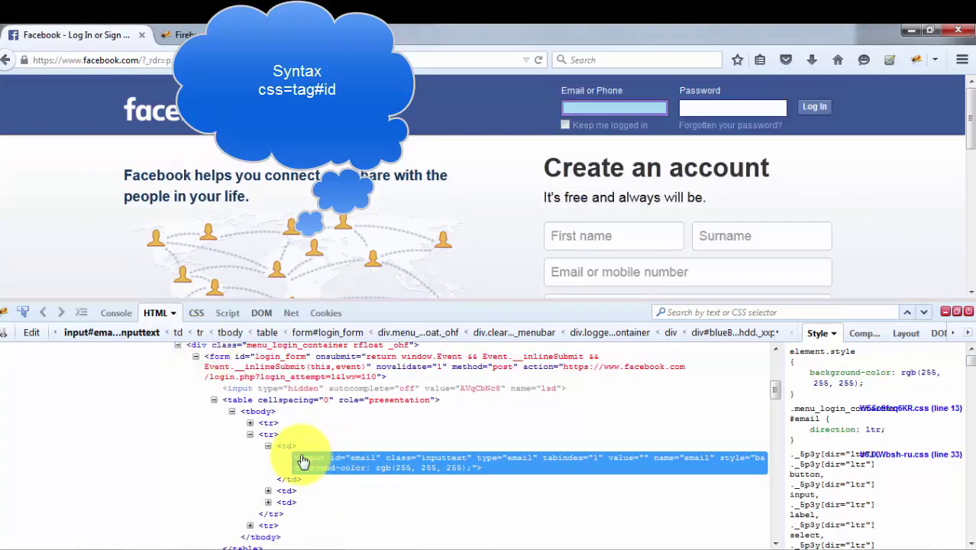
key(alt+Tab)
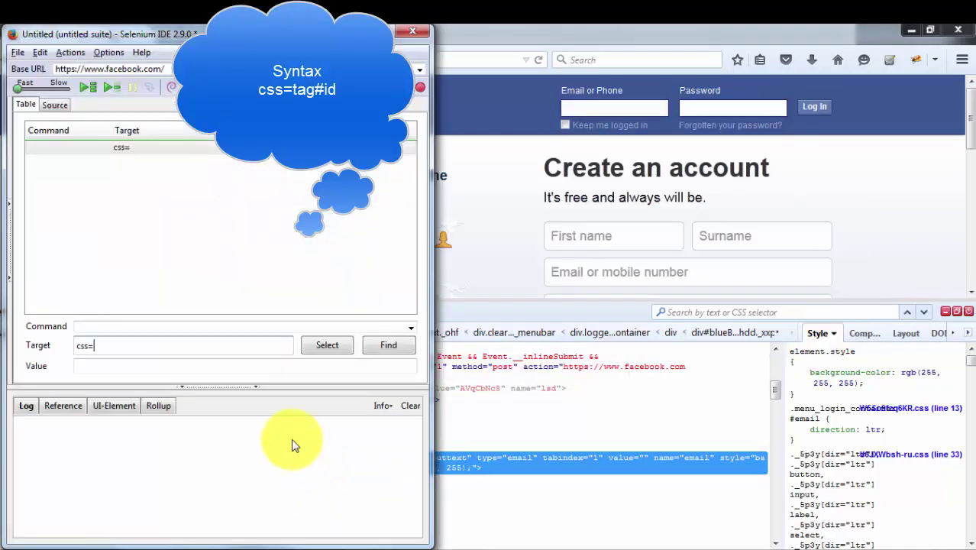
text(input#)
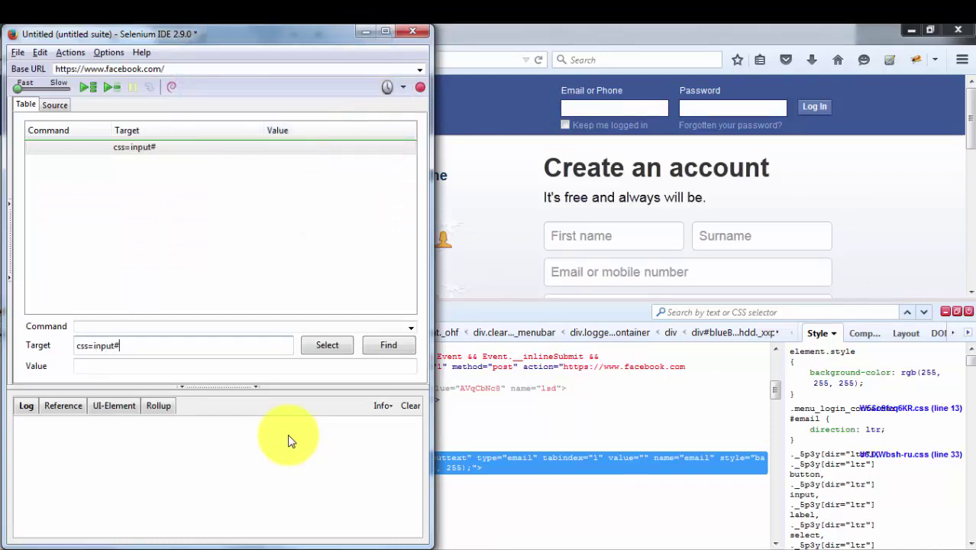
click(464, 466)
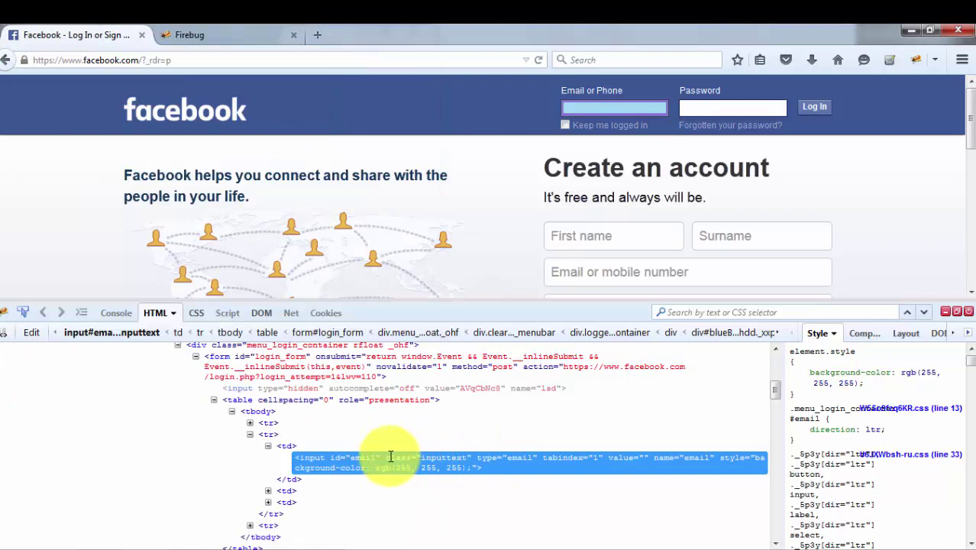
click(364, 457)
key(ctrl+c)
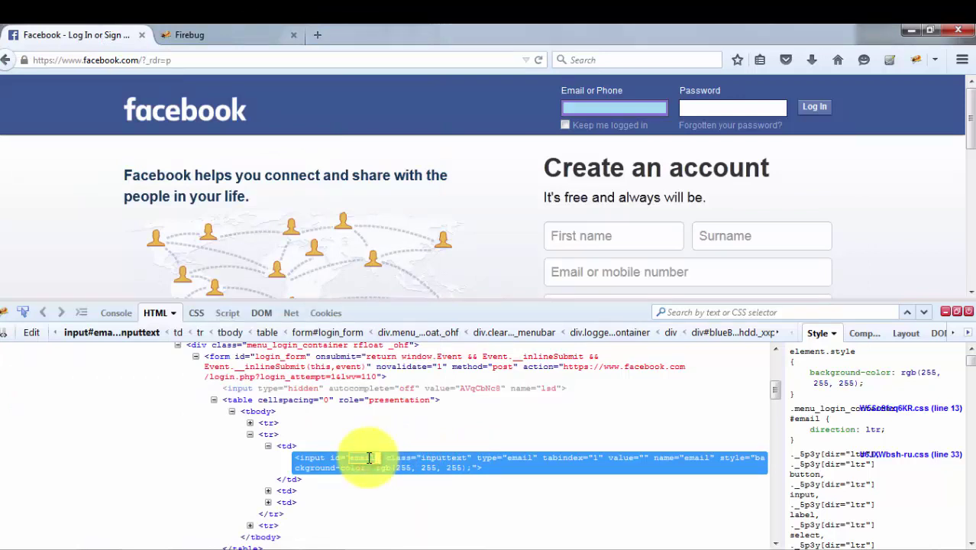
key(alt+Tab)
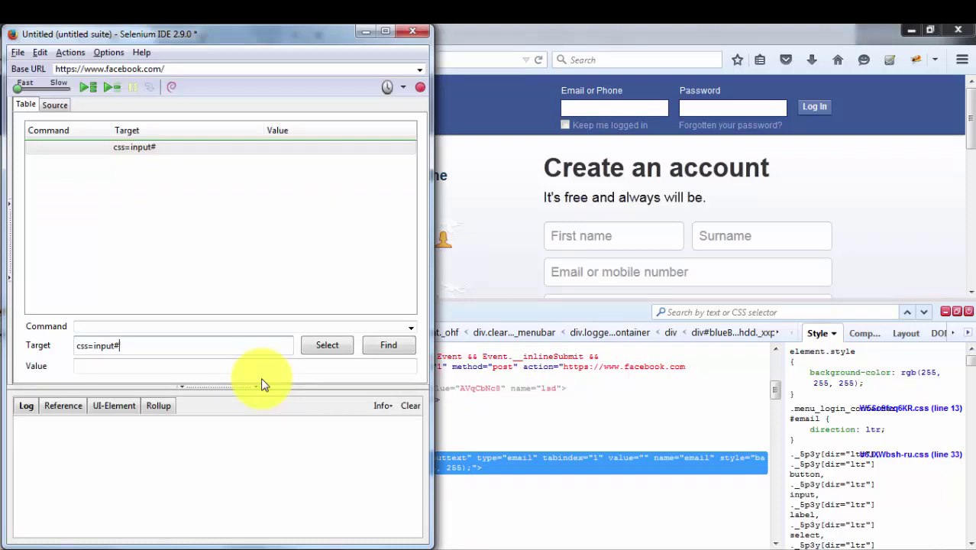
key(ctrl+v)
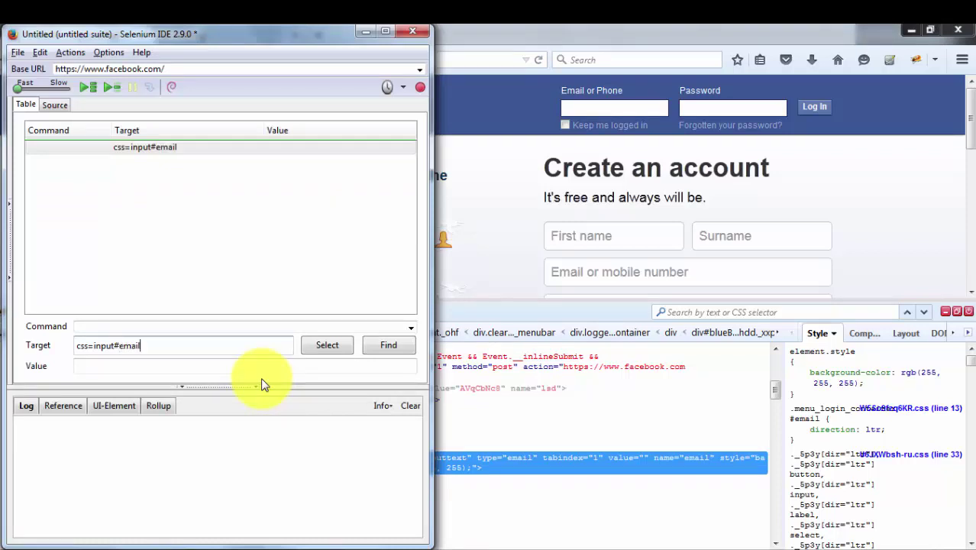
Run Find repeatedly to flash the matched email field, then bring up Firebug's HTML panel.
click(402, 351)
click(402, 351)
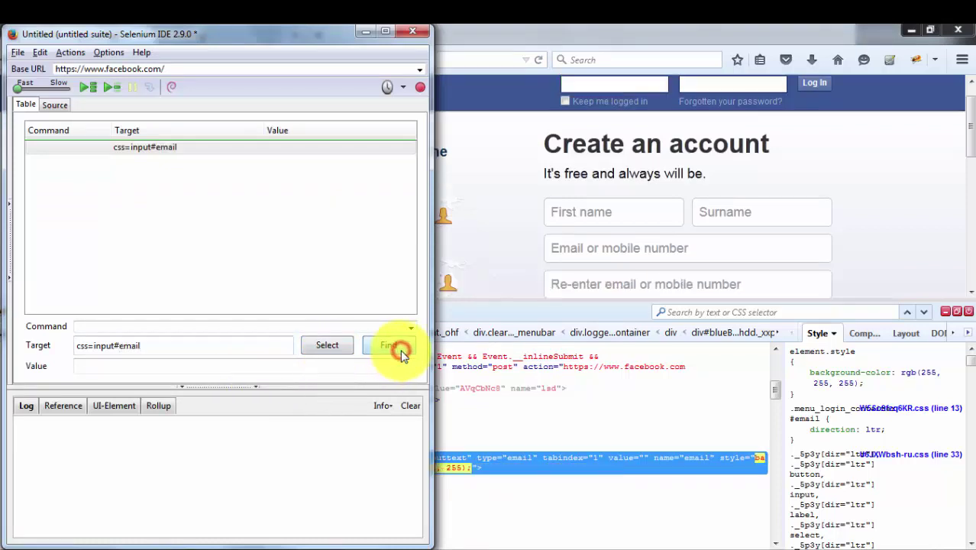
click(402, 352)
click(402, 353)
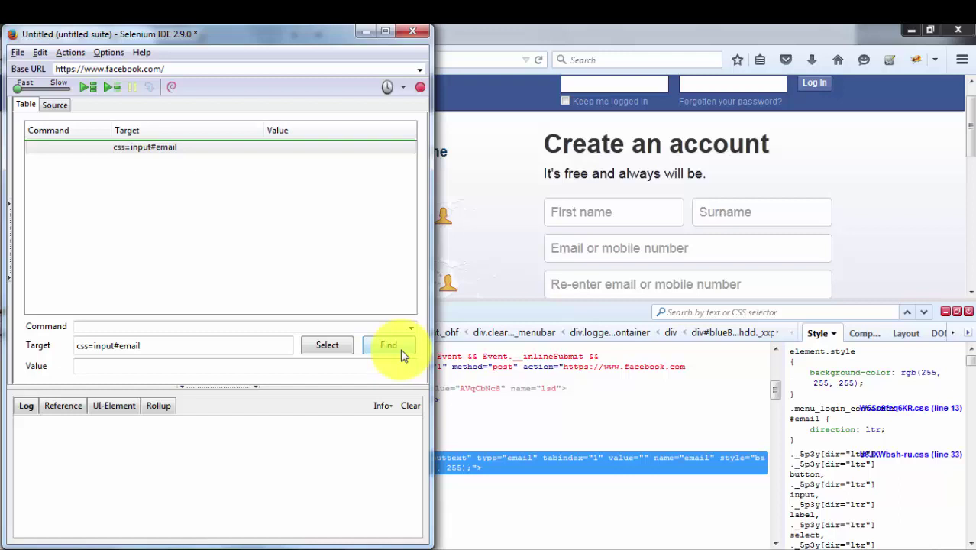
click(269, 348)
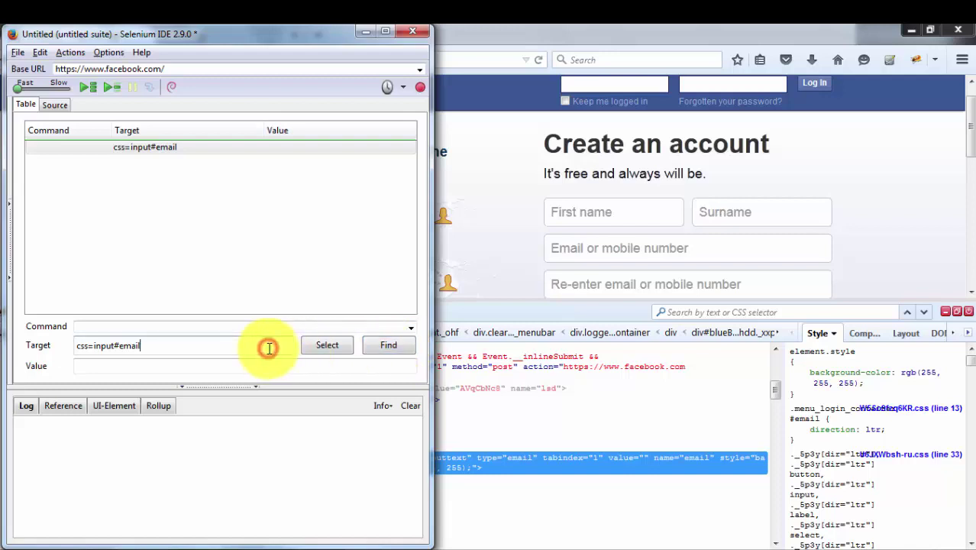
click(500, 409)
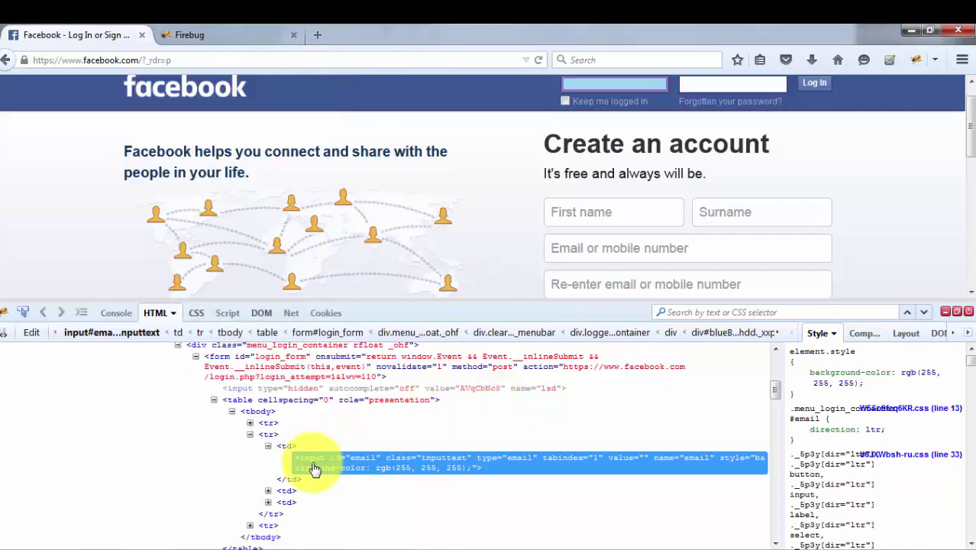
Copy the inputtext class from Firebug, change the Target to css=input.inputtext and verify with Find.
click(429, 459)
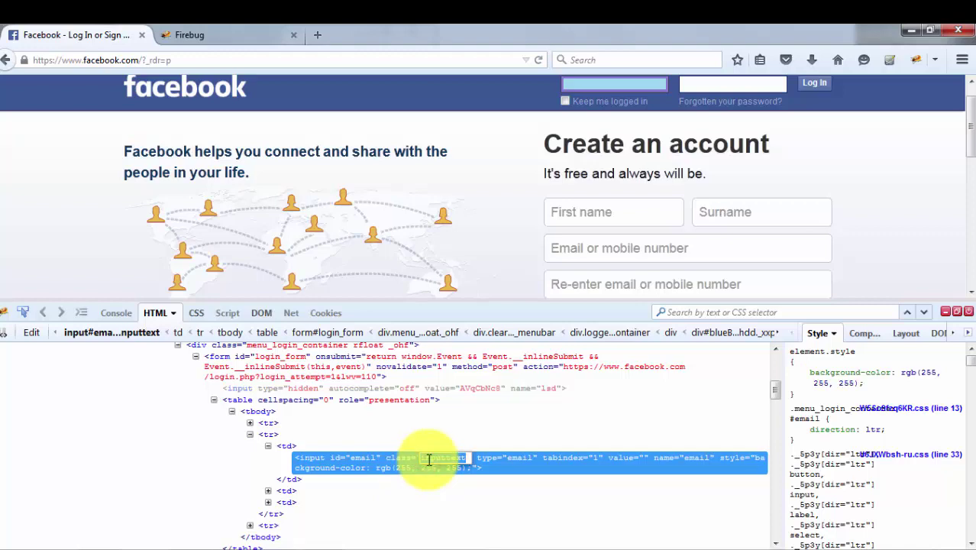
key(alt+Tab)
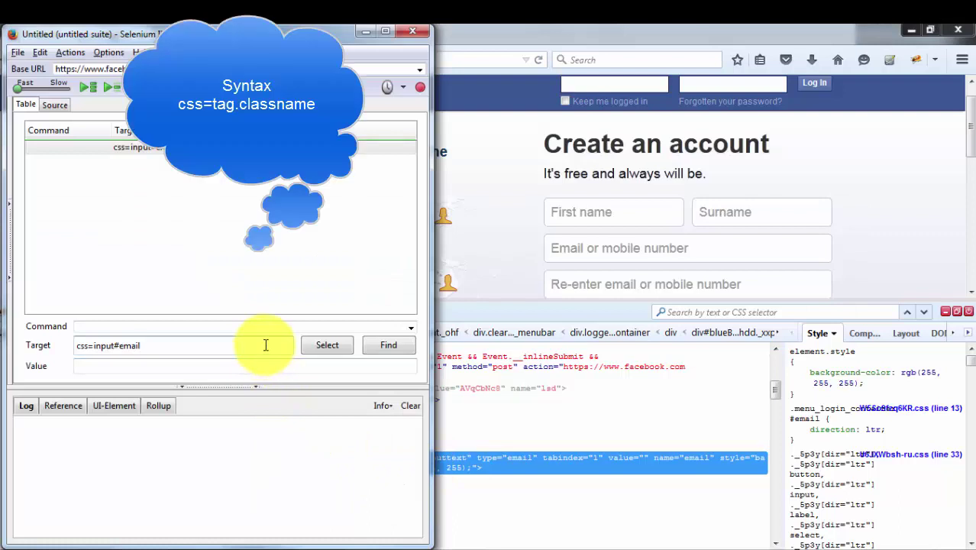
key(BackSpace)
key(BackSpace)
key(BackSpace)
key(BackSpace)
key(BackSpace)
key(BackSpace)
key(BackSpace)
key(BackSpace)
key(BackSpace)
key(BackSpace)
text(in)
key(BackSpace)
text(np)
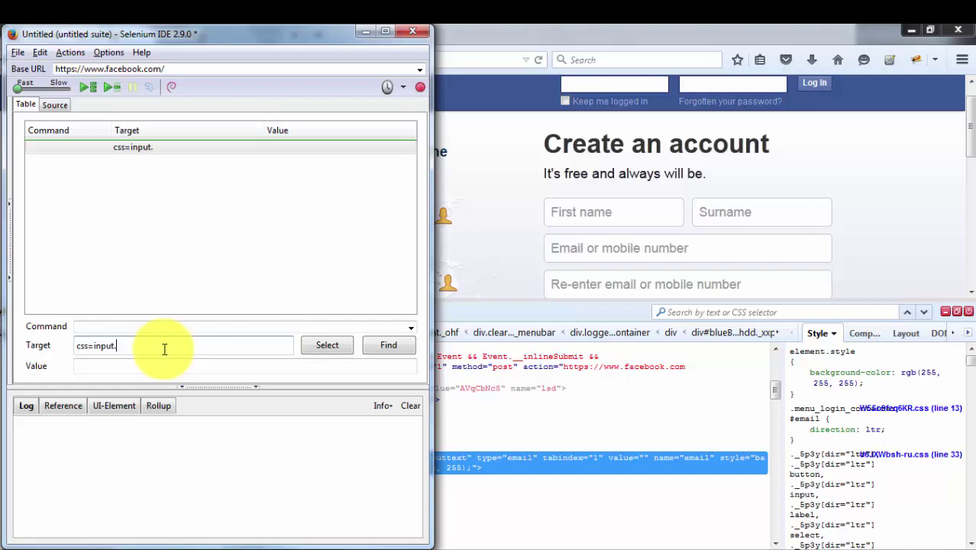
text(inputtext)
click(389, 346)
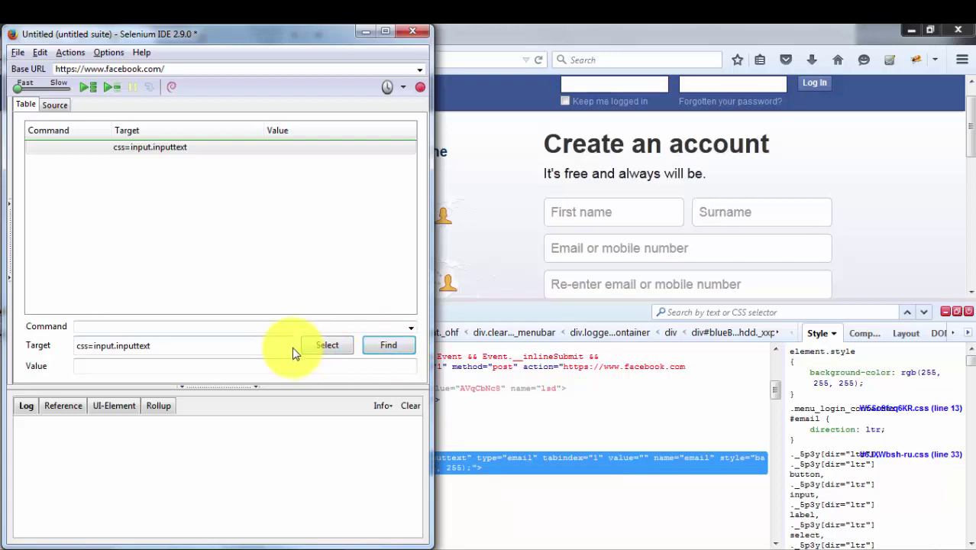
click(533, 410)
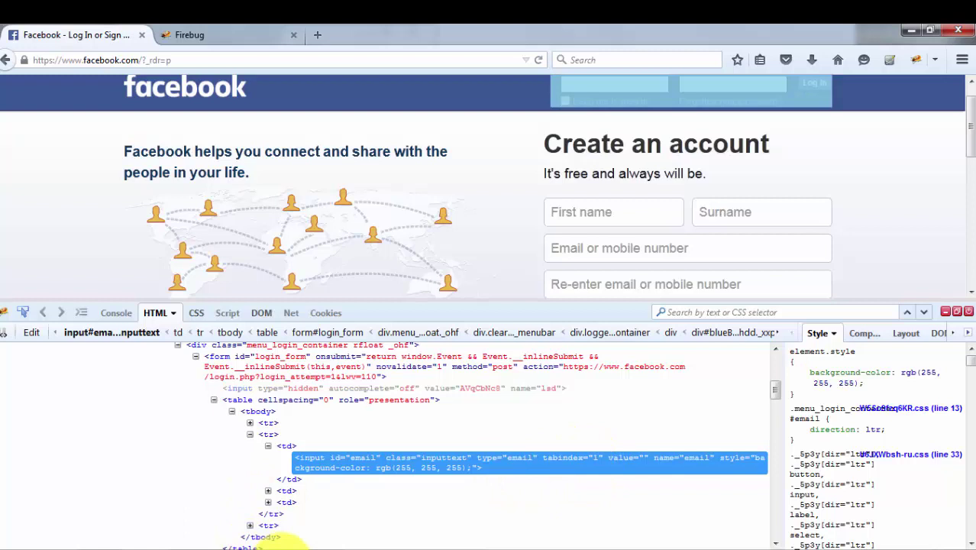
mouse_move(279, 540)
click(335, 507)
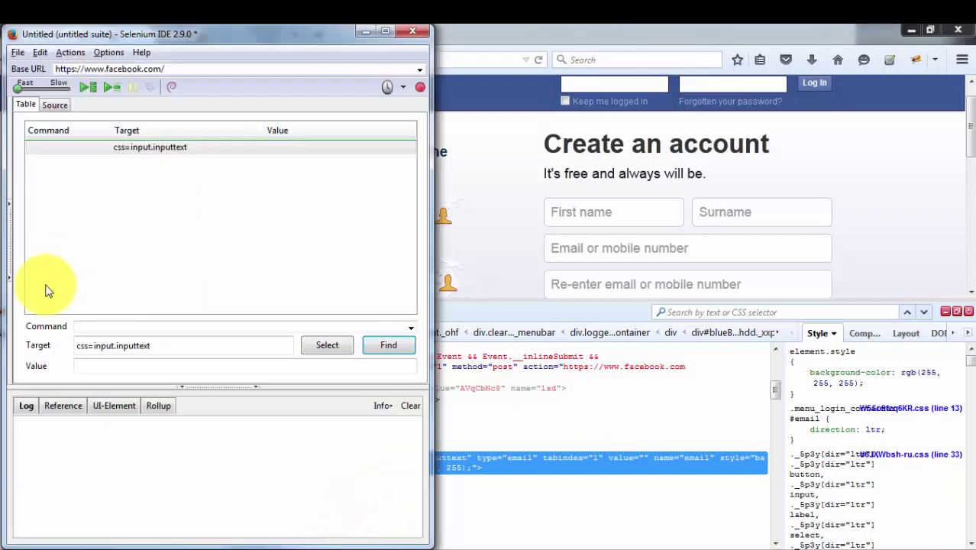
Replace the selector after css= with input[tabindex='1'] and verify it with Find.
click(96, 342)
drag(96, 341, 169, 344)
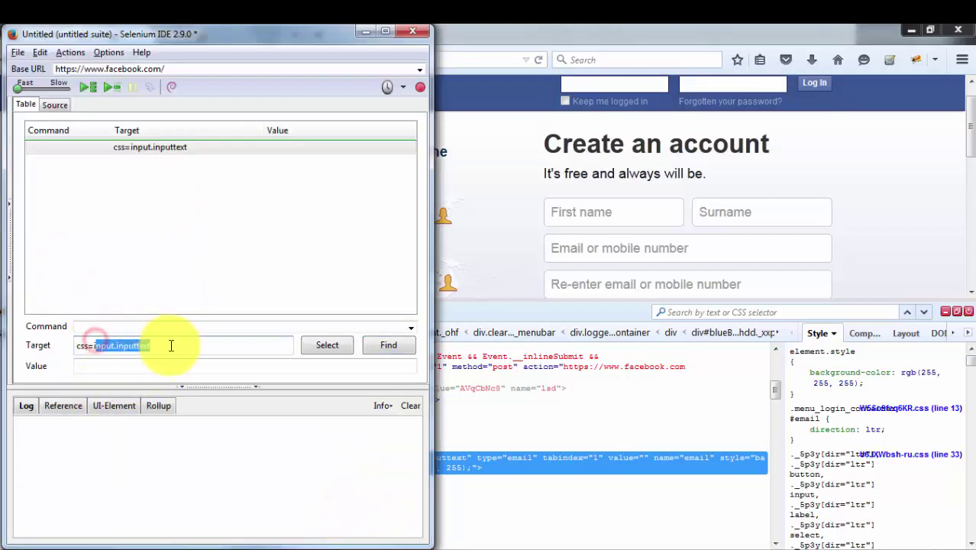
key(BackSpace)
text(in)
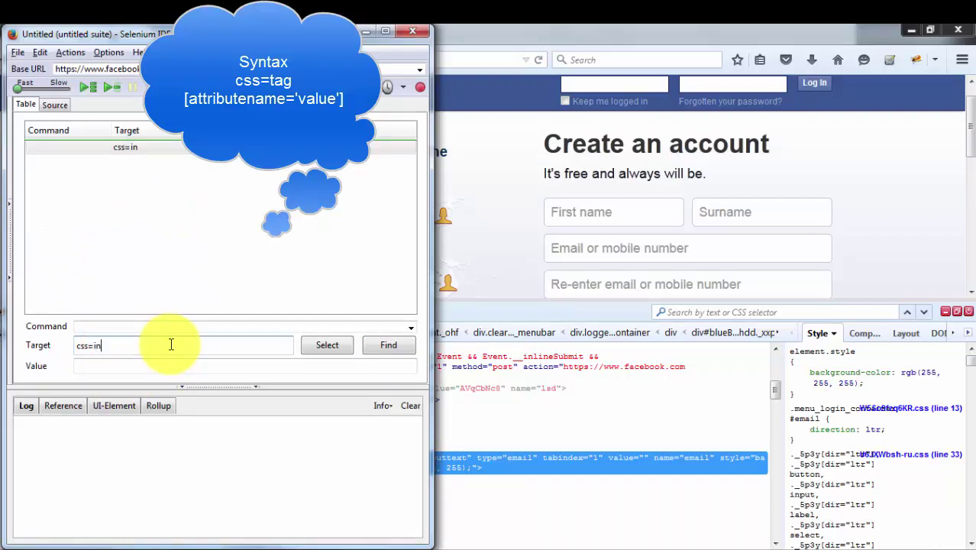
text(put[])
key(Left)
text(tab)
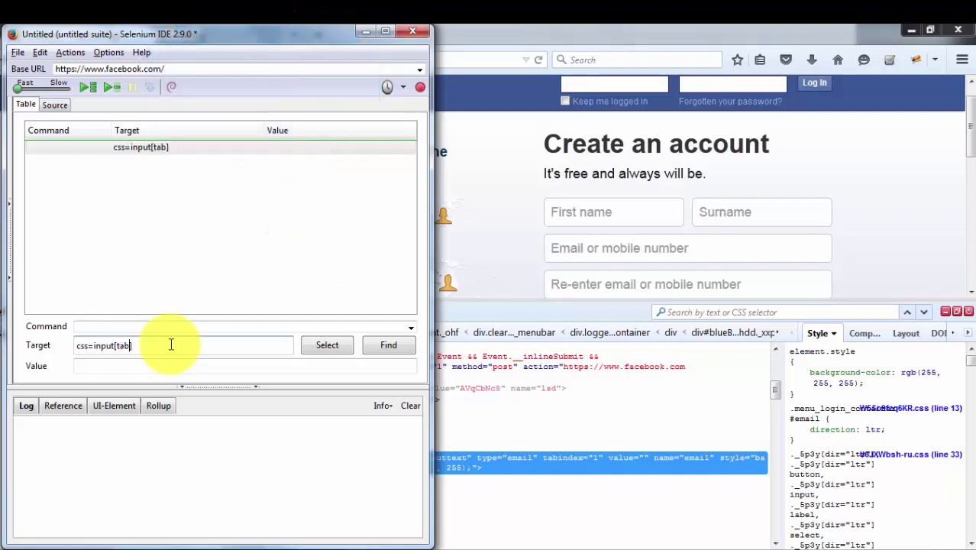
text(index='1')
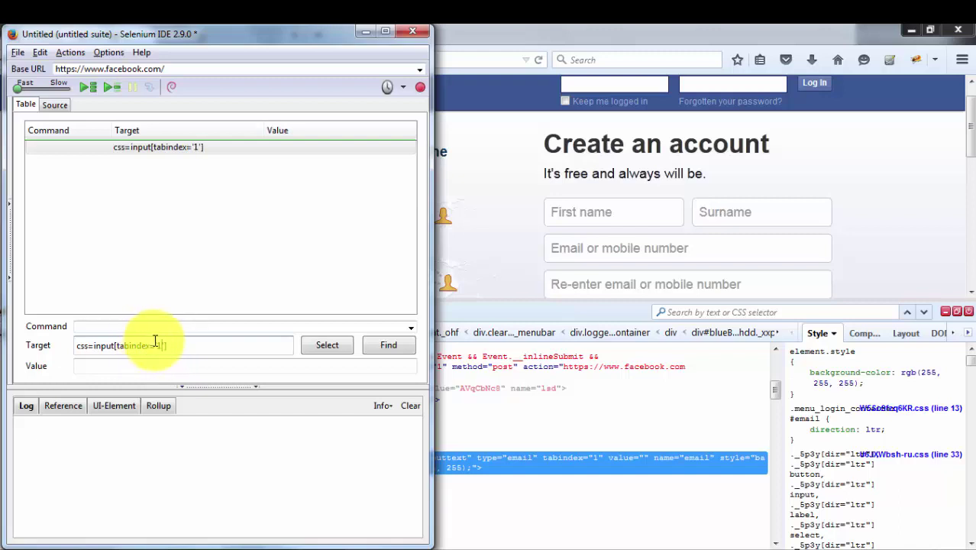
drag(155, 345, 163, 344)
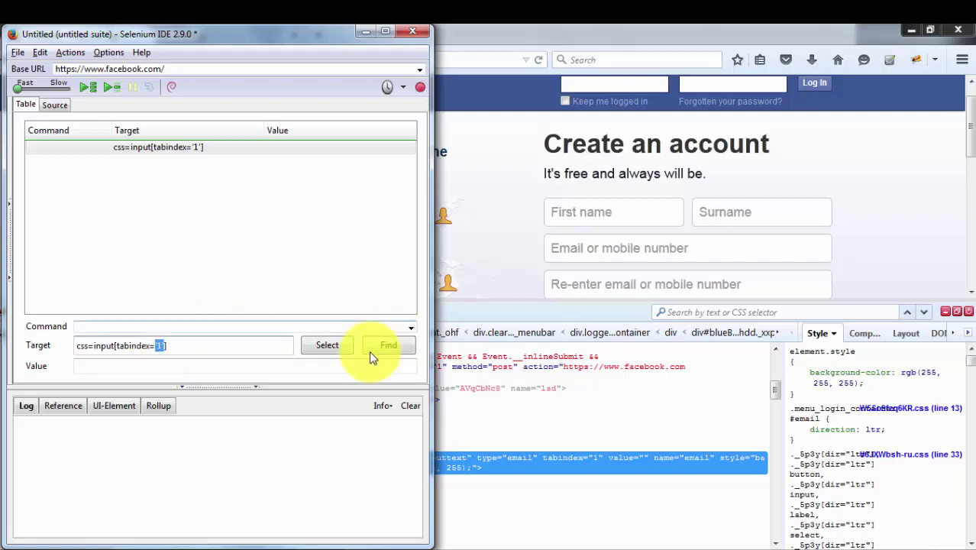
click(318, 366)
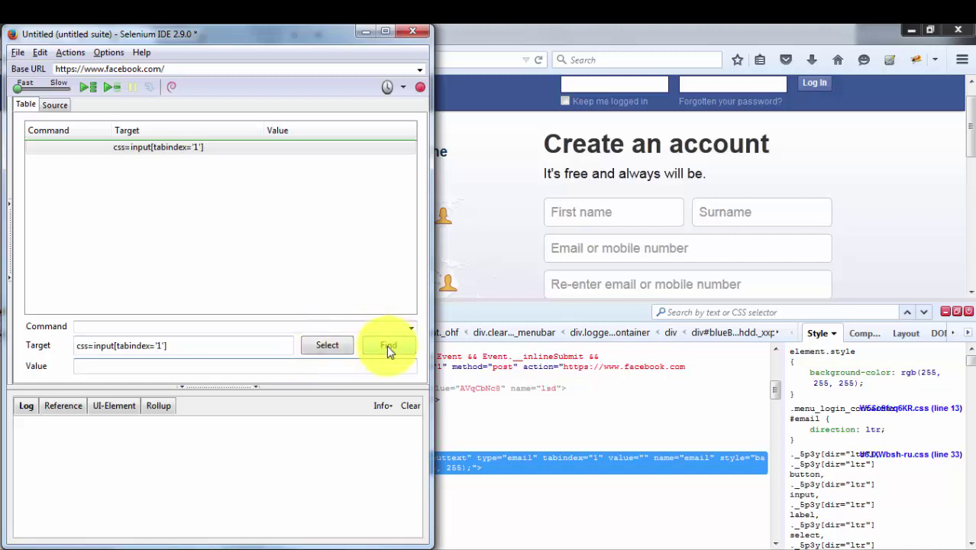
click(388, 345)
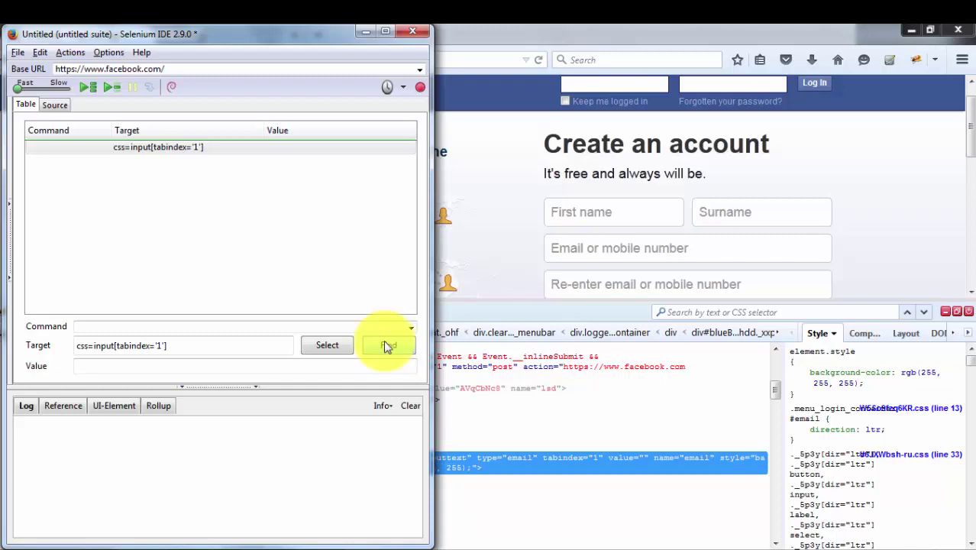
Edit the Target back to css=input.inputtext, checking the class in the browser inspector.
click(250, 342)
key(BackSpace)
key(BackSpace)
key(BackSpace)
key(BackSpace)
key(BackSpace)
key(BackSpace)
key(BackSpace)
key(BackSpace)
key(BackSpace)
key(BackSpace)
key(BackSpace)
key(BackSpace)
key(BackSpace)
key(BackSpace)
key(BackSpace)
key(BackSpace)
key(BackSpace)
key(BackSpace)
key(BackSpace)
key(alt+Tab)
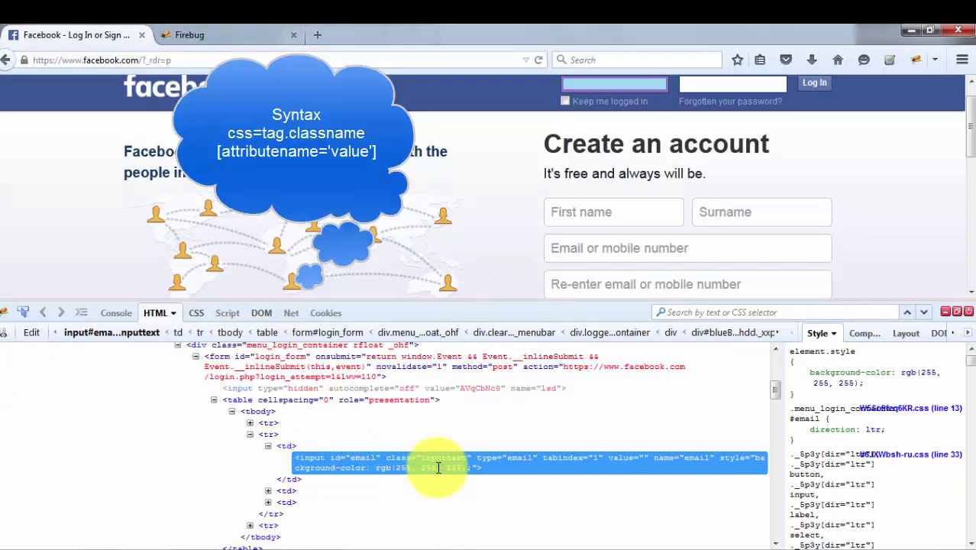
key(alt+Tab)
text(input/)
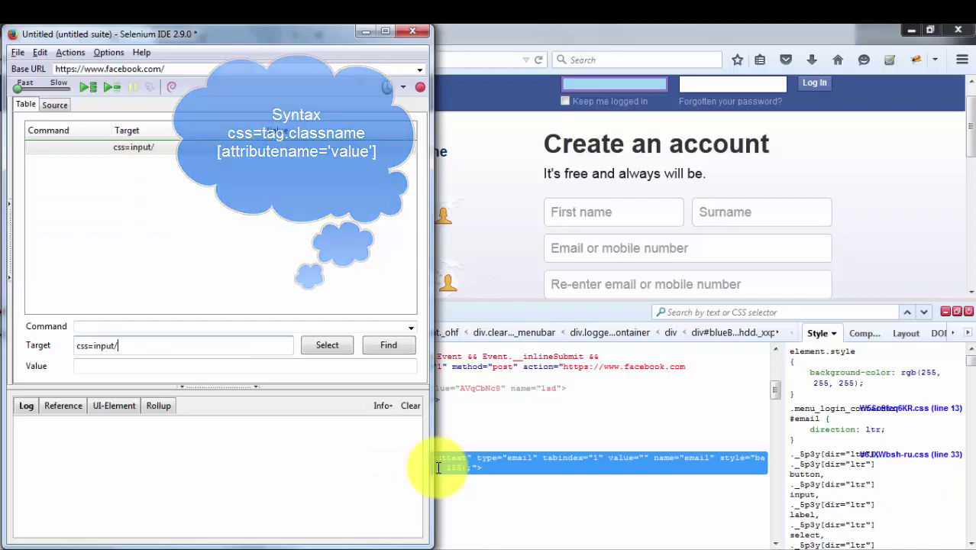
key(BackSpace)
text(.)
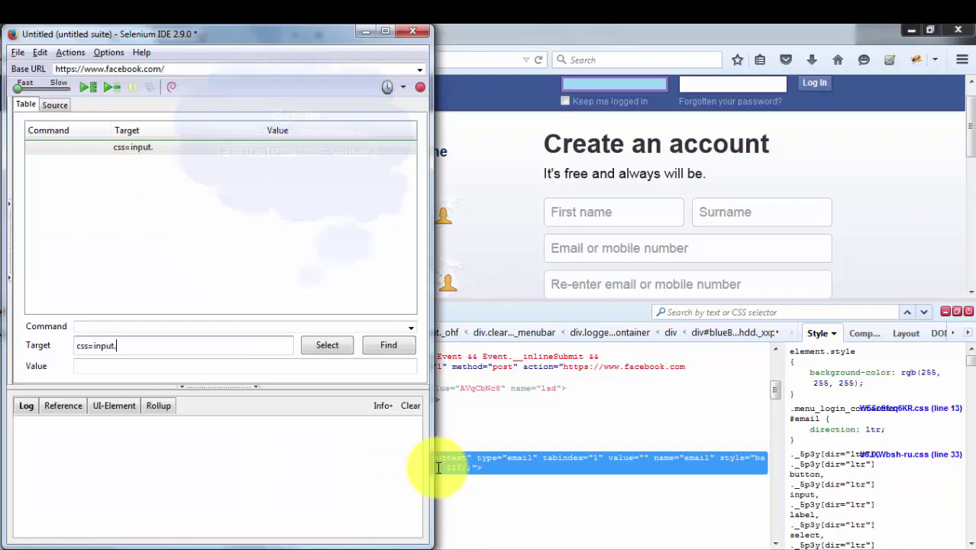
text(inputtext)
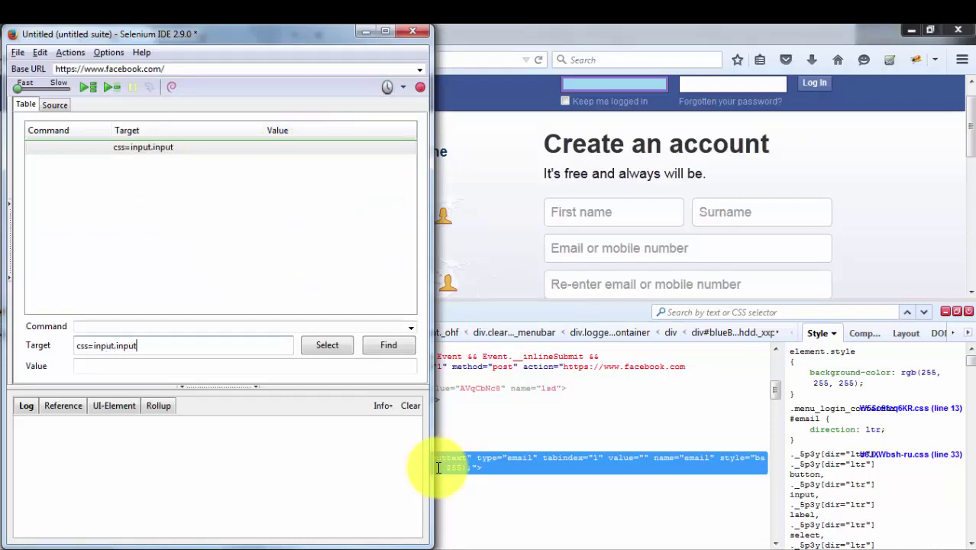
Append [tabindex='1'] to form css=input.inputtext[tabindex='1'] and verify it twice with Find.
click(438, 467)
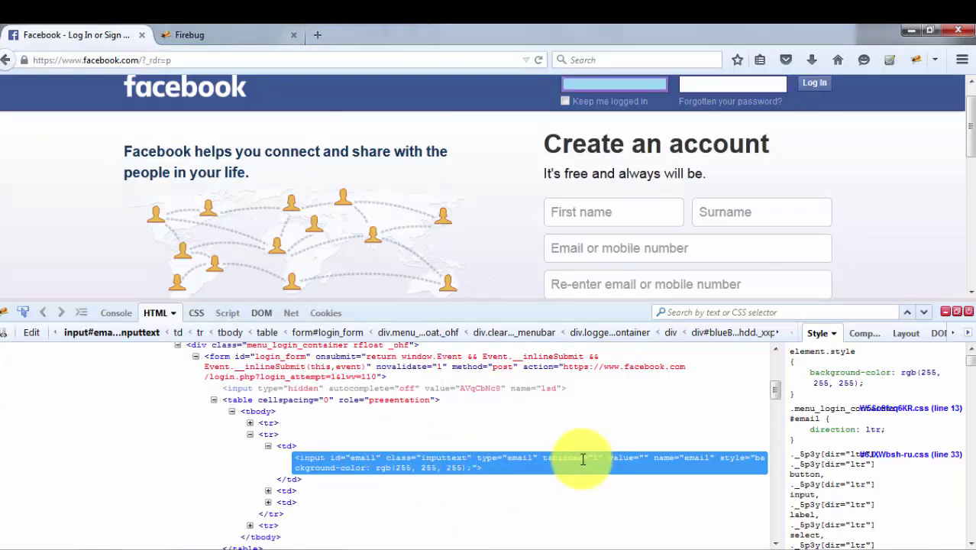
key(alt+Tab)
text([])
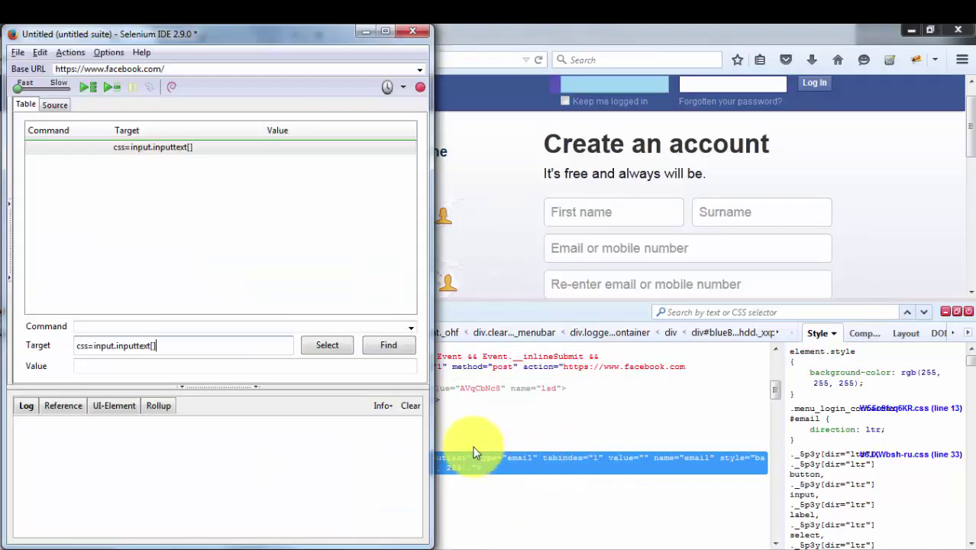
text(t)
text(abindex='1')
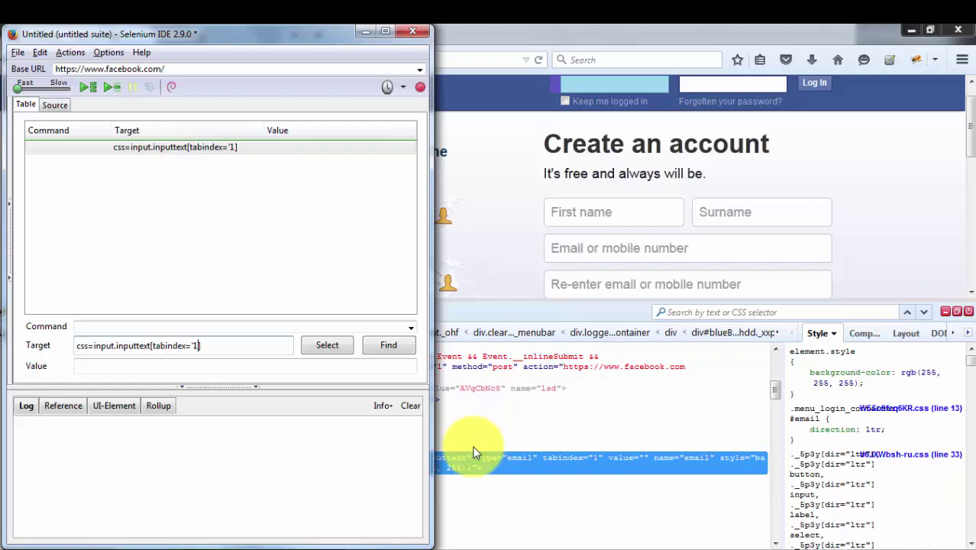
text(')
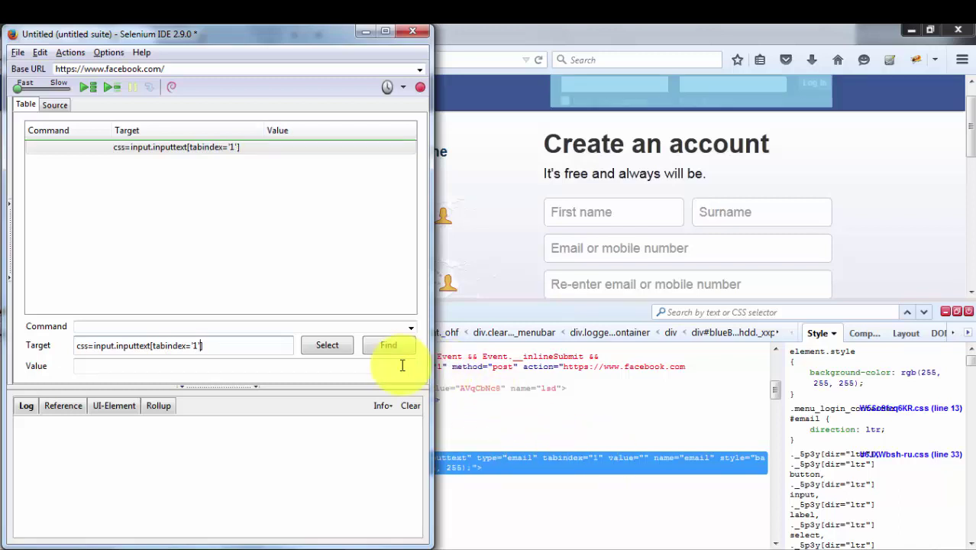
click(387, 346)
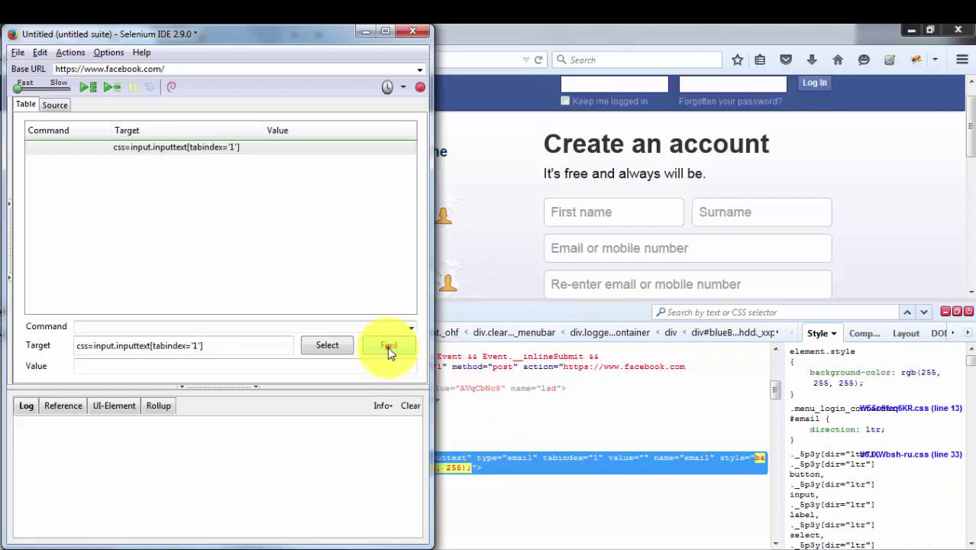
click(387, 346)
click(376, 407)
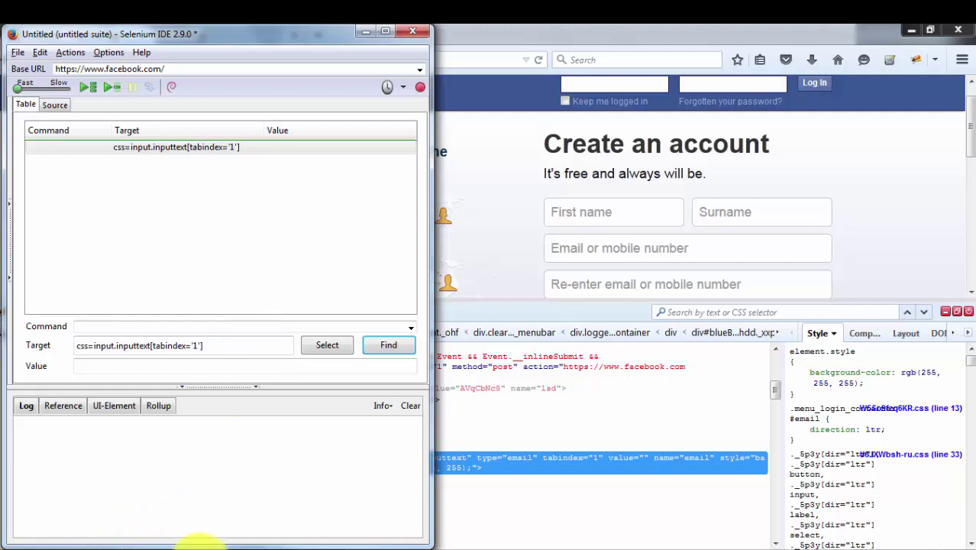
click(245, 546)
Advance the slide show to the Xpath Element locator slide, then return to Selenium IDE and Firefox.
click(298, 527)
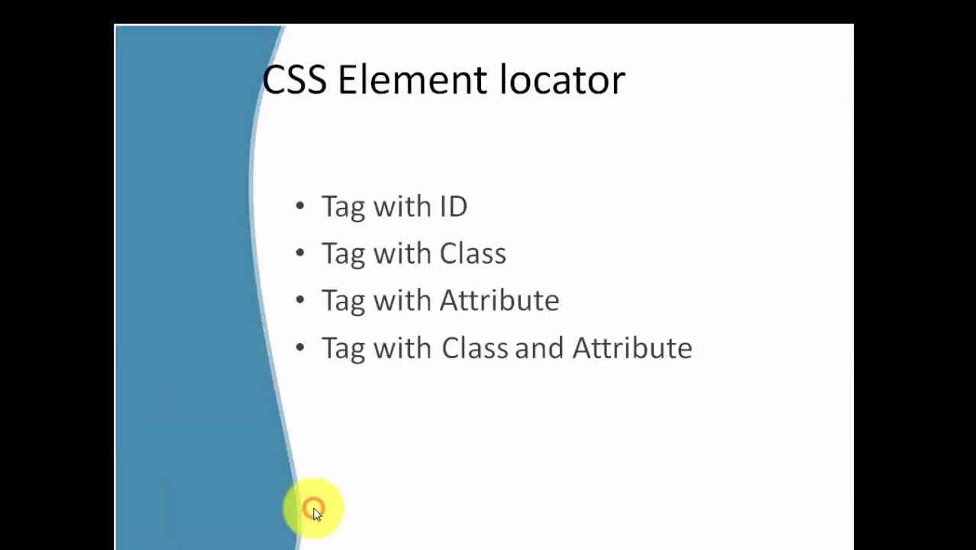
click(429, 264)
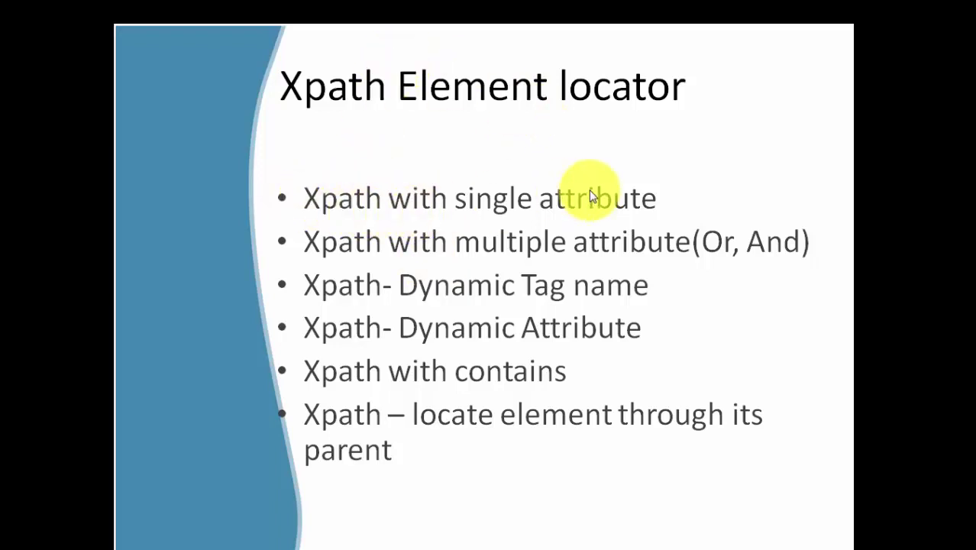
key(alt+Tab)
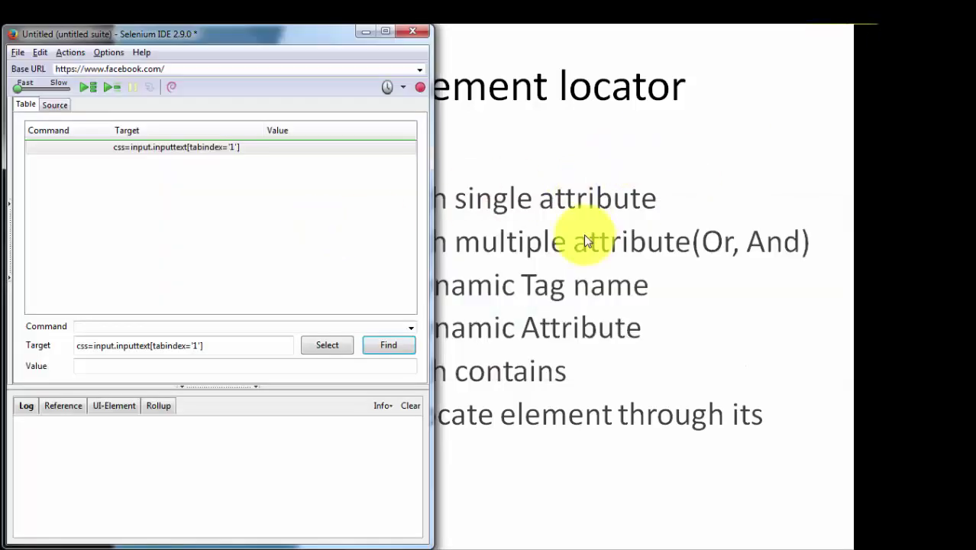
key(alt+Tab)
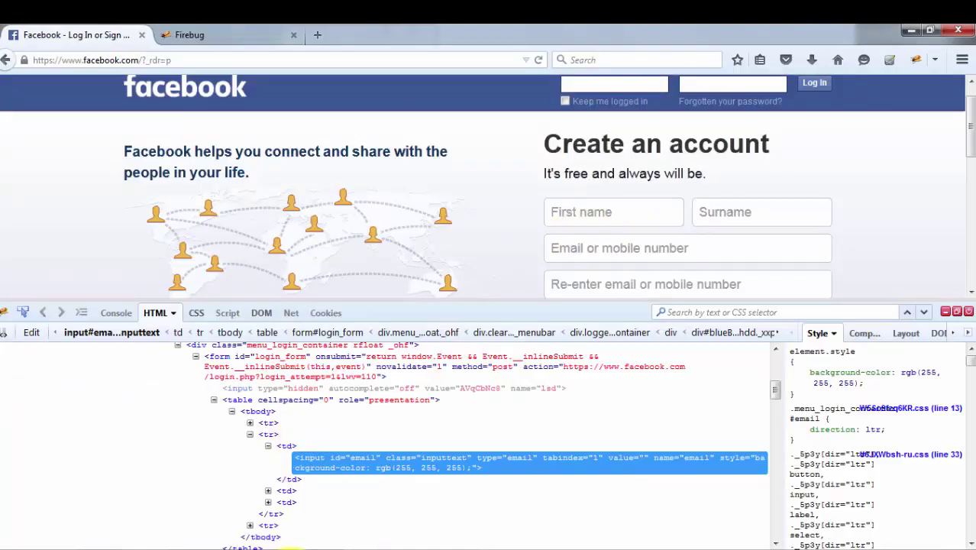
Replace the CSS locator in the Target with //, discarding a trial xpath= prefix.
mouse_move(279, 534)
click(337, 508)
click(231, 350)
triple_click(235, 347)
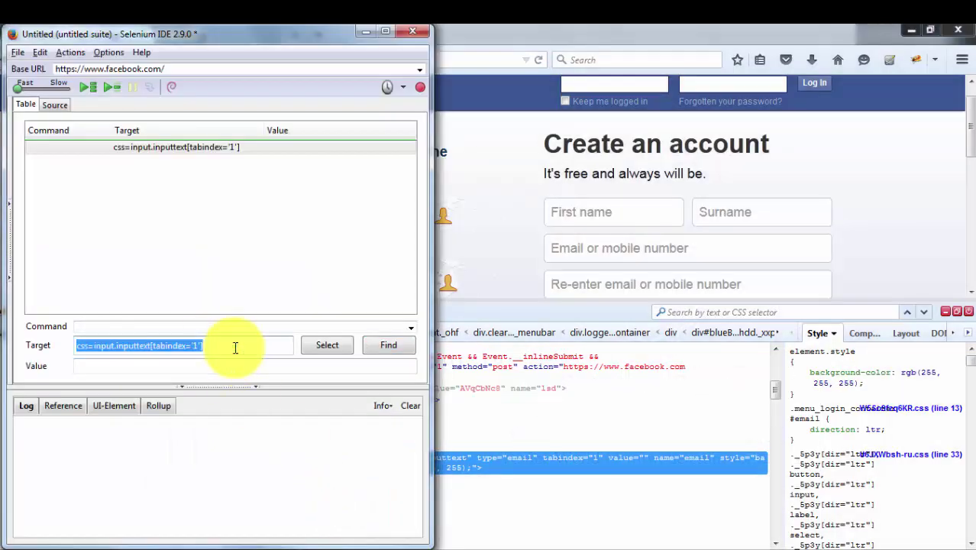
text(//)
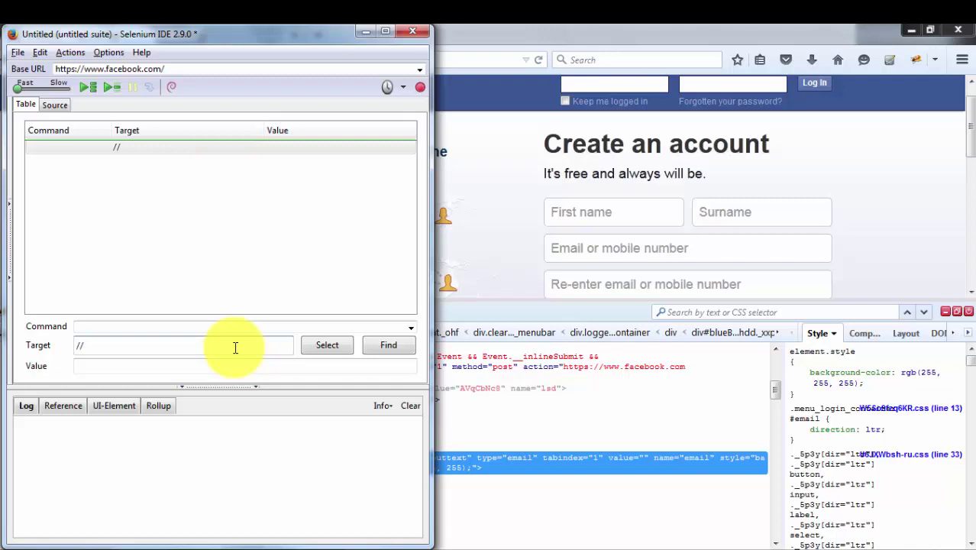
key(BackSpace)
key(BackSpace)
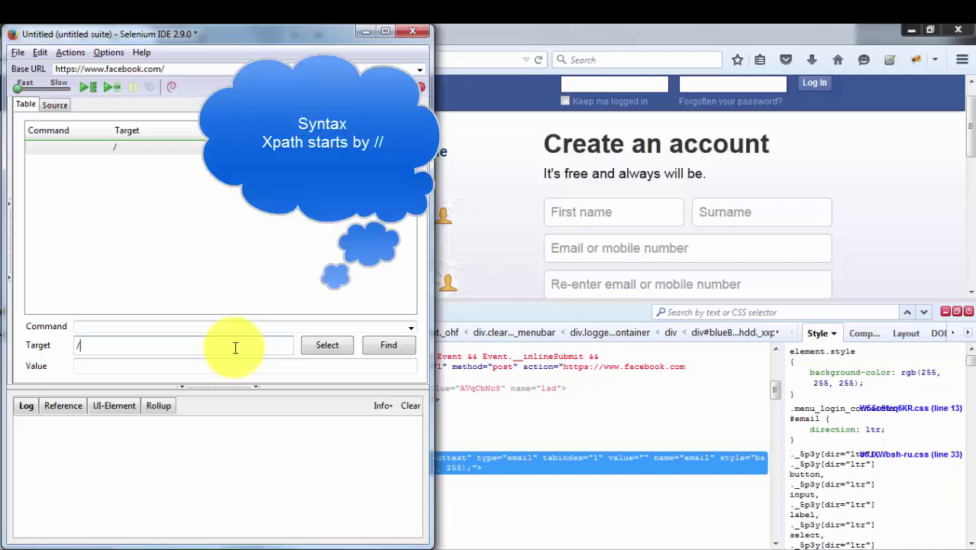
text(xpath=)
key(shift+Left)
key(shift+Left)
key(shift+Left)
key(shift+Left)
key(shift+Left)
key(shift+Left)
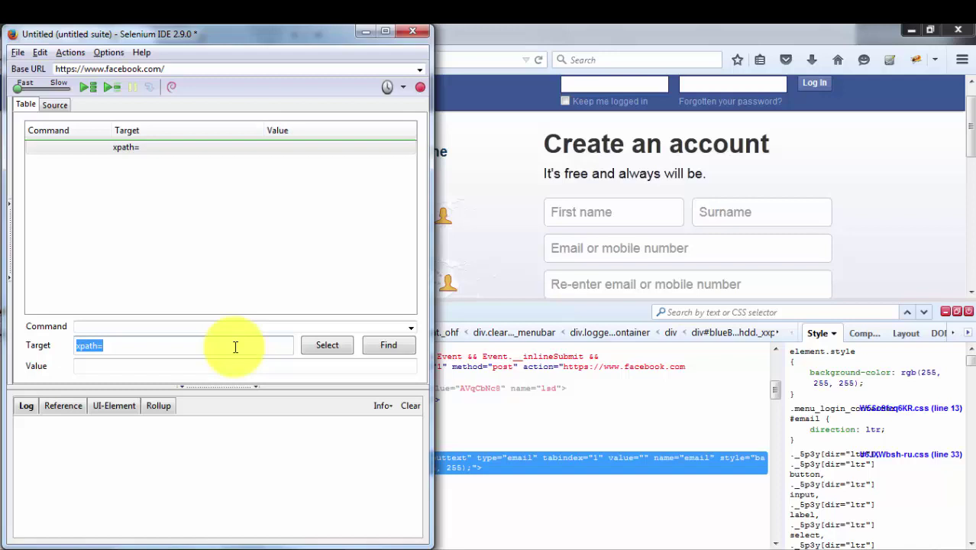
key(BackSpace)
text(//)
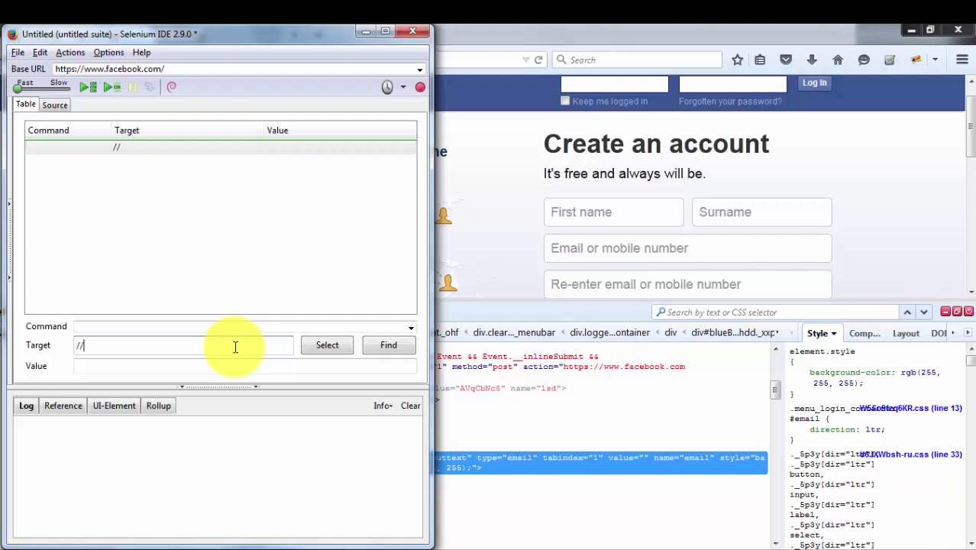
key(alt+Tab)
key(alt+Tab)
key(alt+Tab)
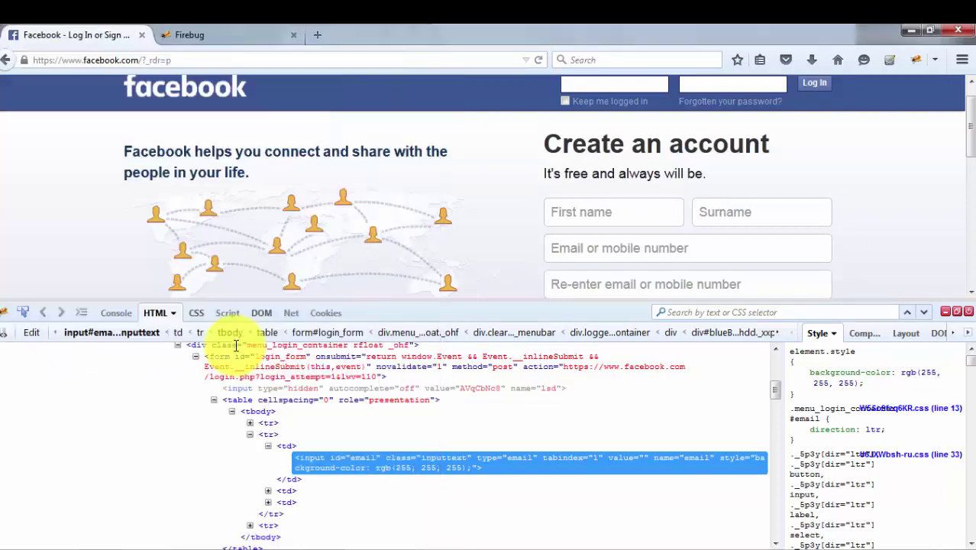
Inspect the password field (id pass) in Firebug and extend the Target to //input[].
right_click(691, 84)
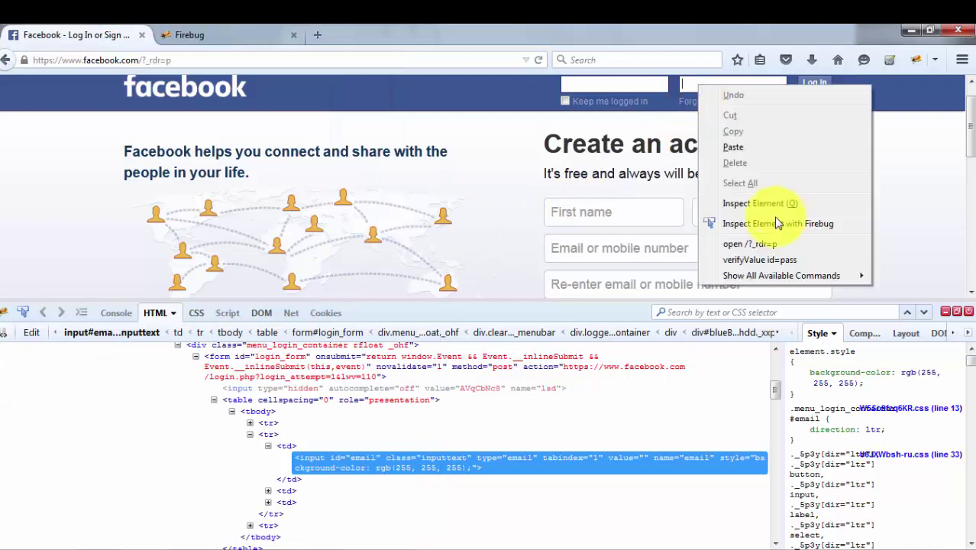
click(745, 222)
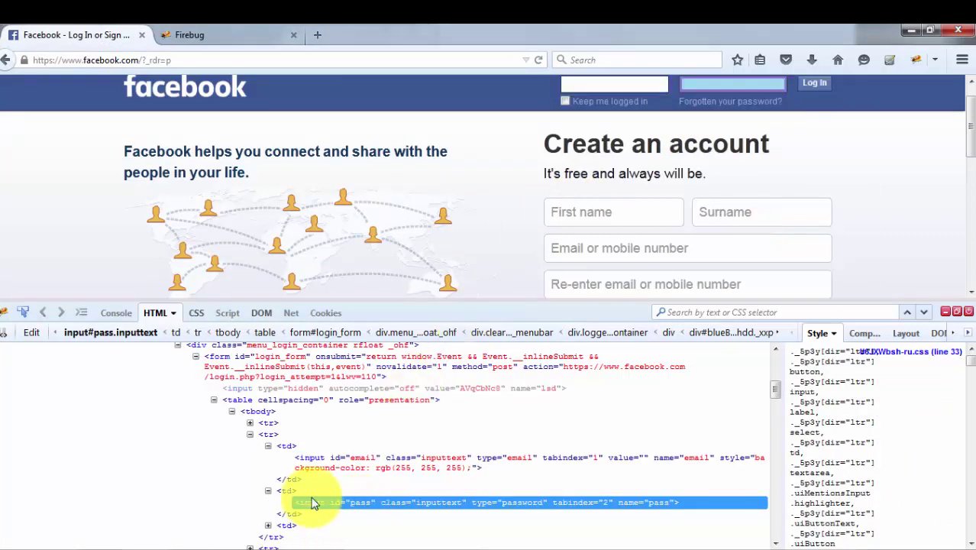
key(alt+Tab)
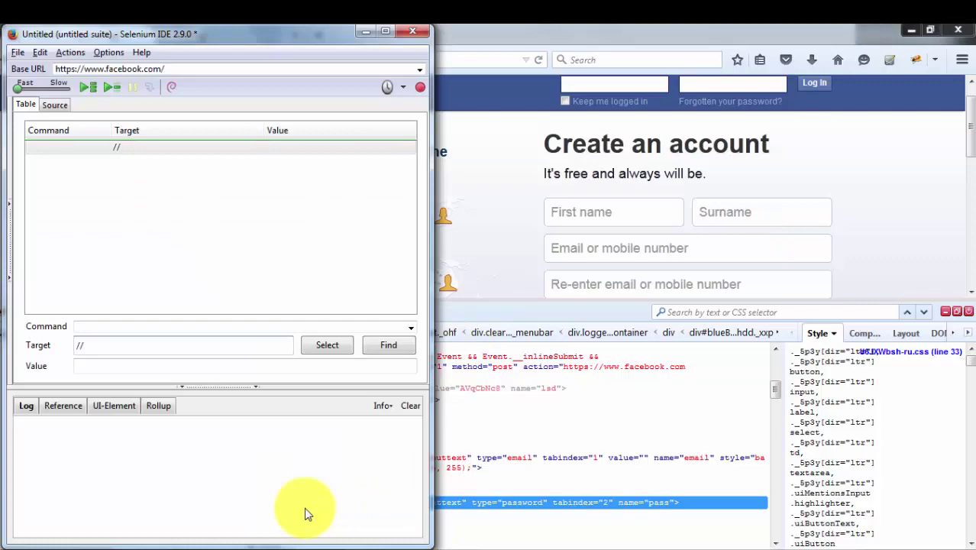
text(input[])
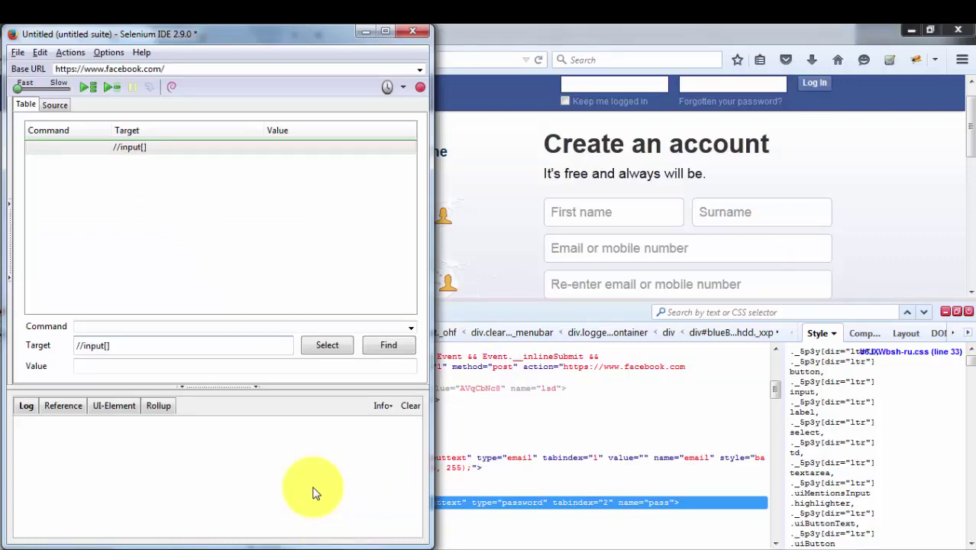
key(alt+Tab)
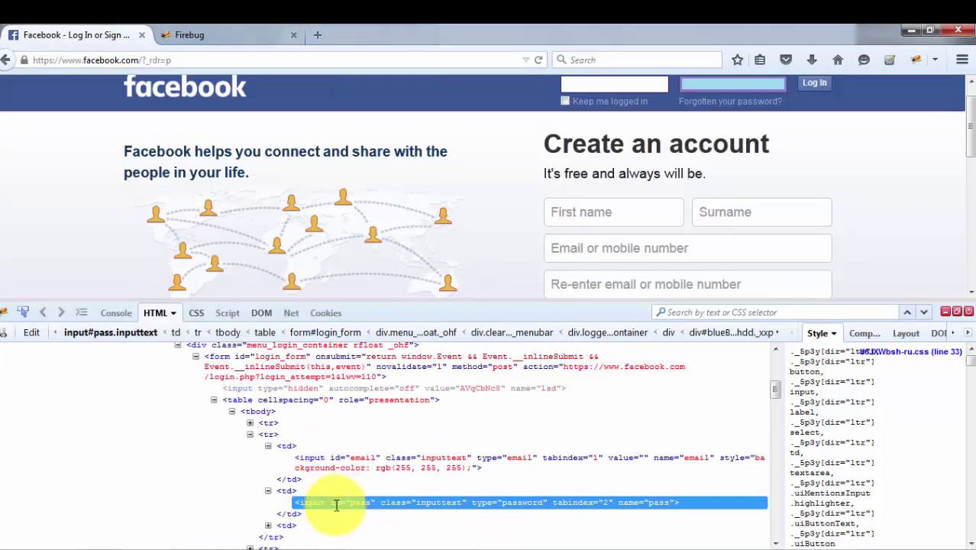
key(alt+Tab)
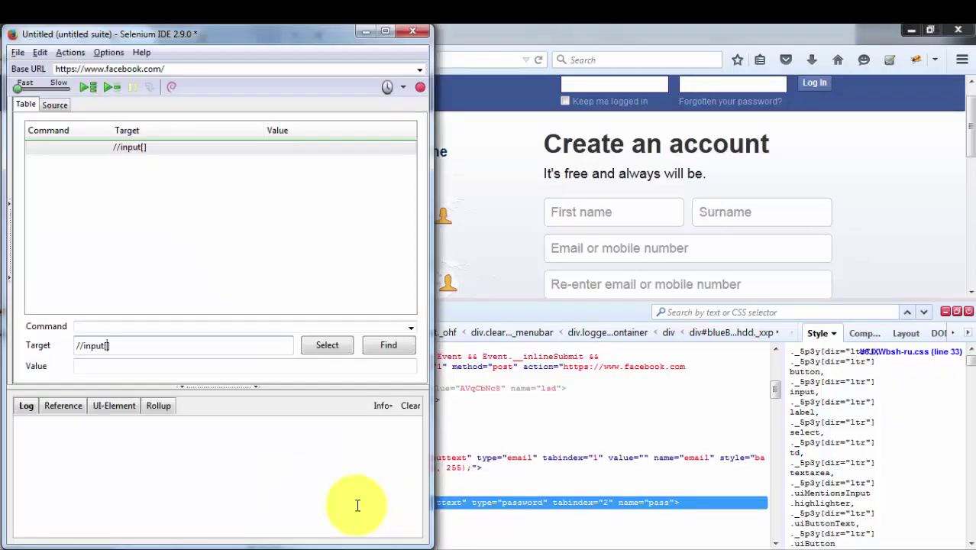
text(id='pass')
key(Left)
key(Left)
text(@)
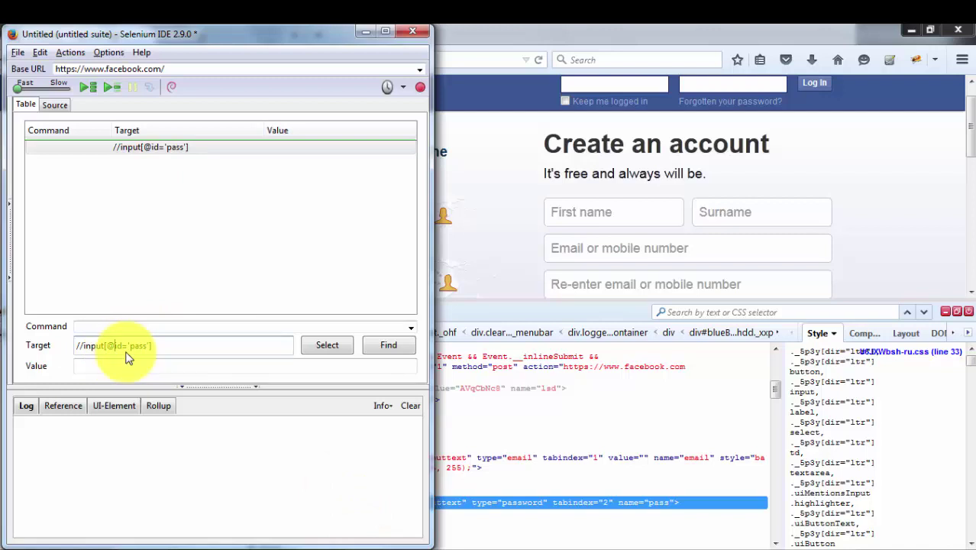
drag(106, 345, 139, 345)
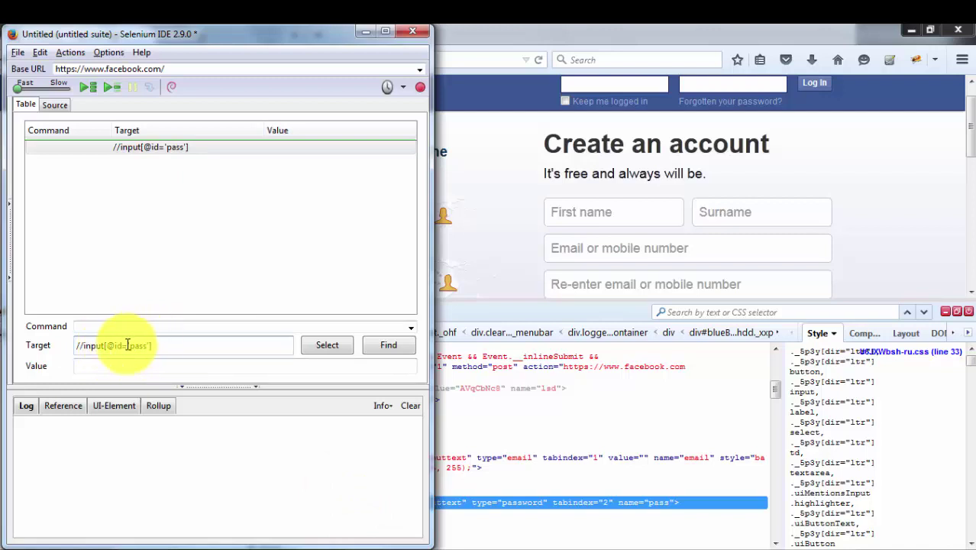
click(387, 343)
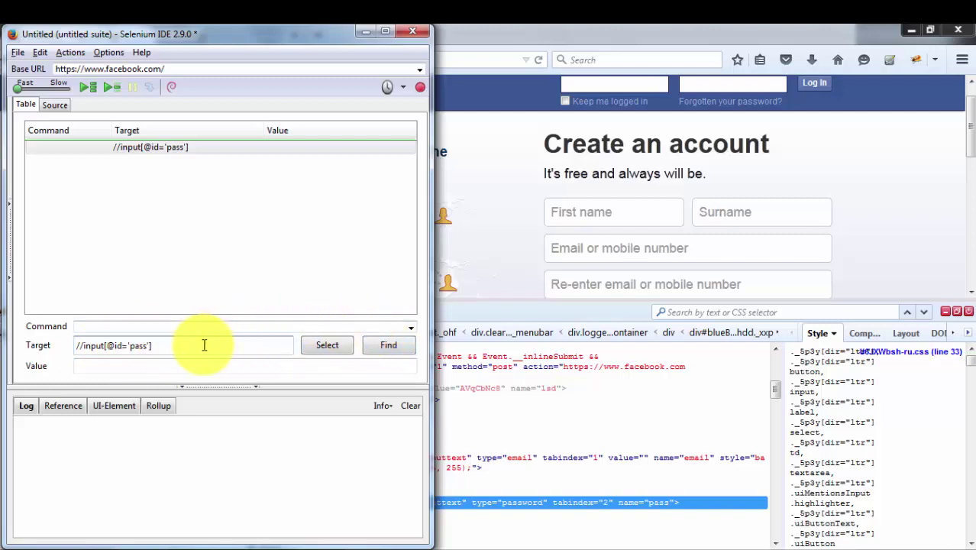
click(384, 344)
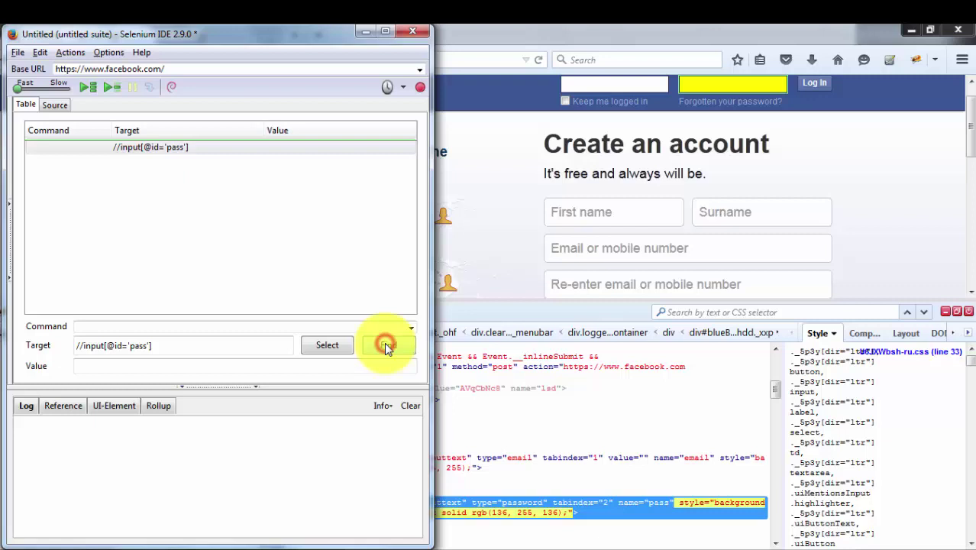